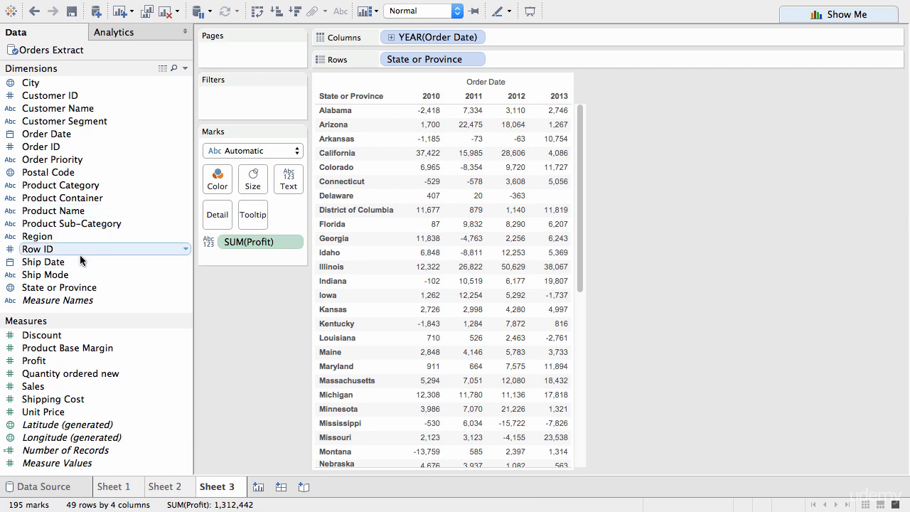
Step: Filter State or Province to the bottom 10 by the sum of Profit
drag(77, 287, 255, 96)
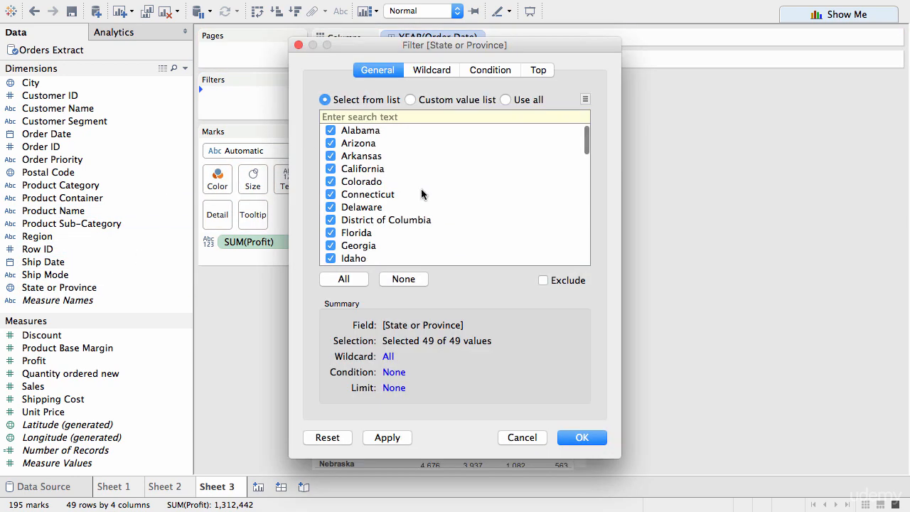
click(541, 70)
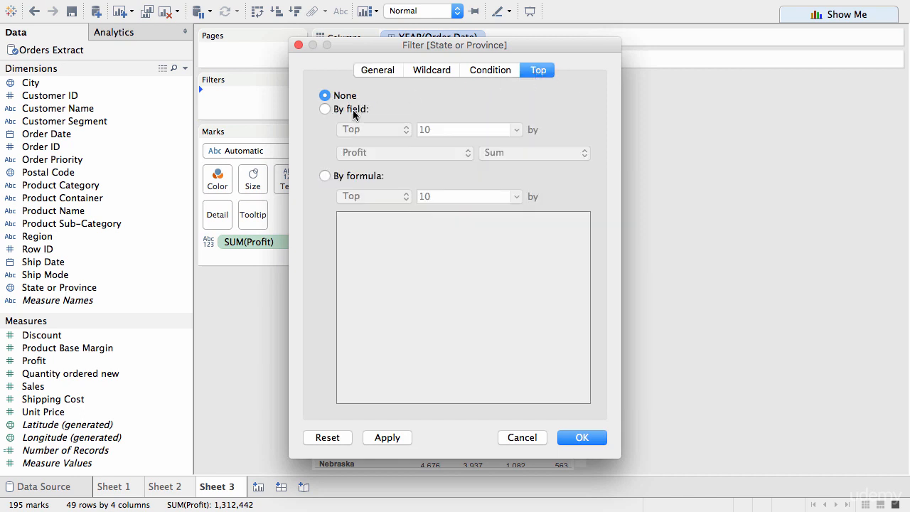
click(353, 109)
click(369, 129)
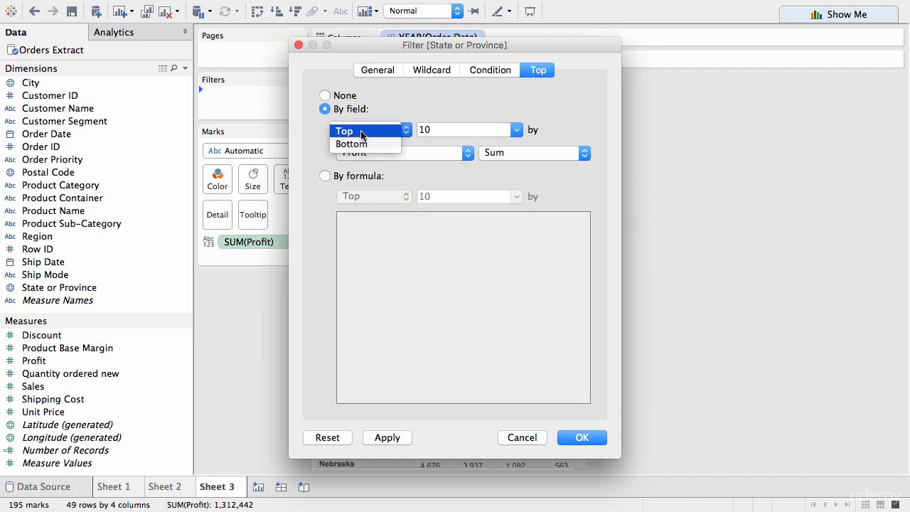
click(359, 142)
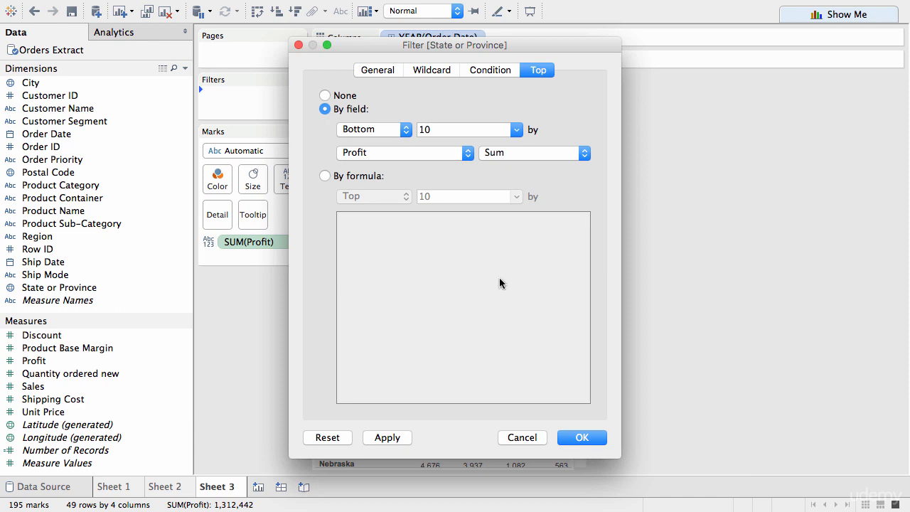
click(379, 437)
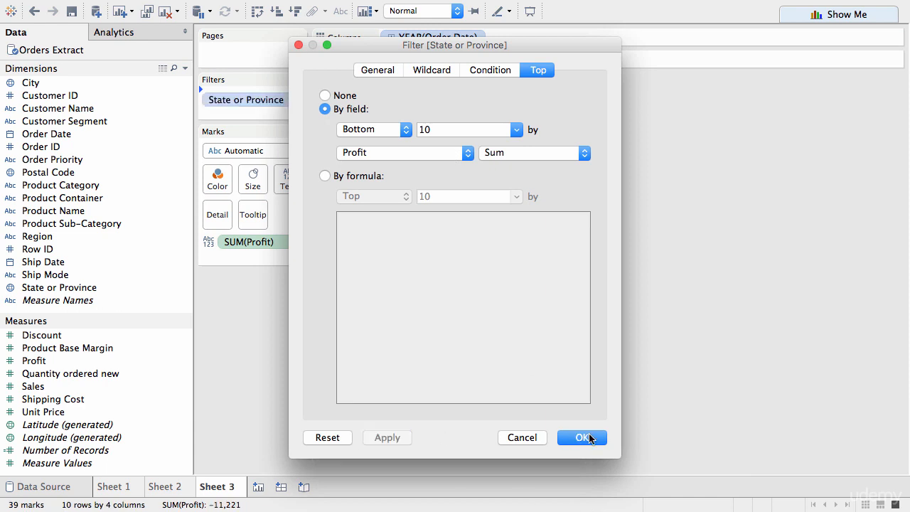
click(594, 439)
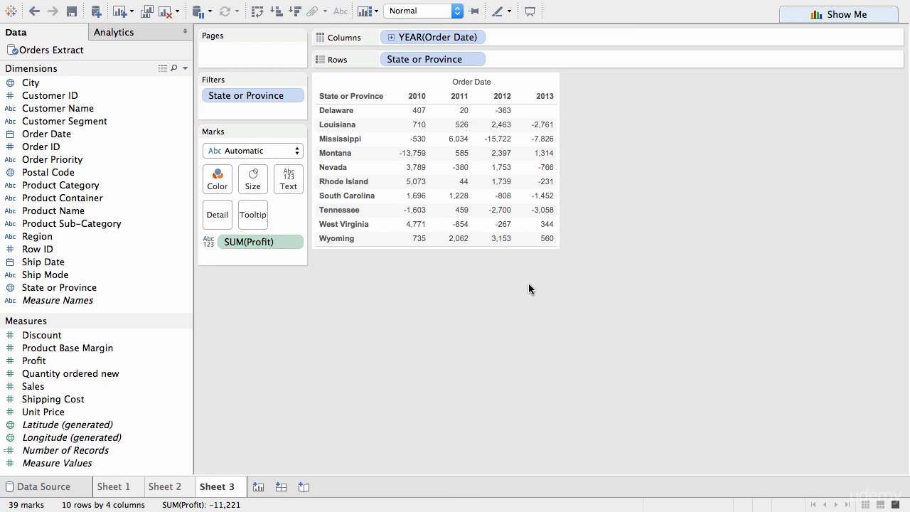
Step: Show the title and the caption on the worksheet
click(179, 7)
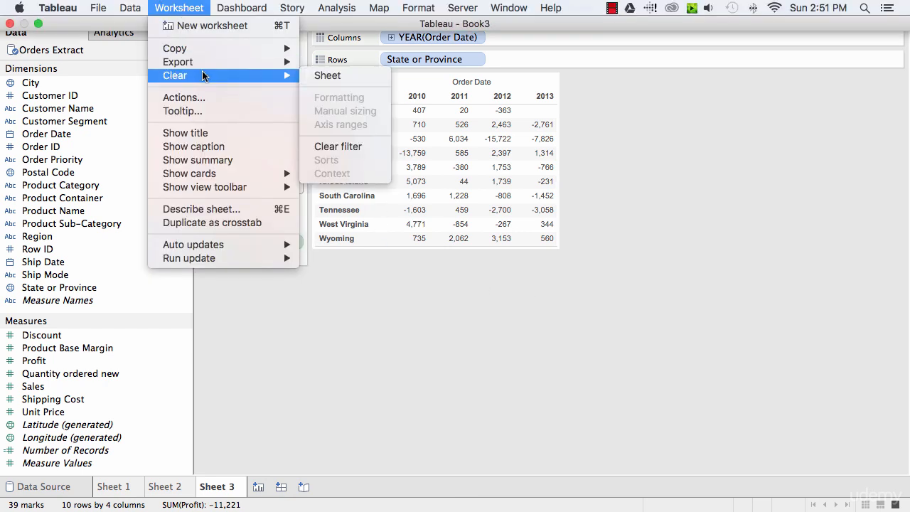
click(224, 129)
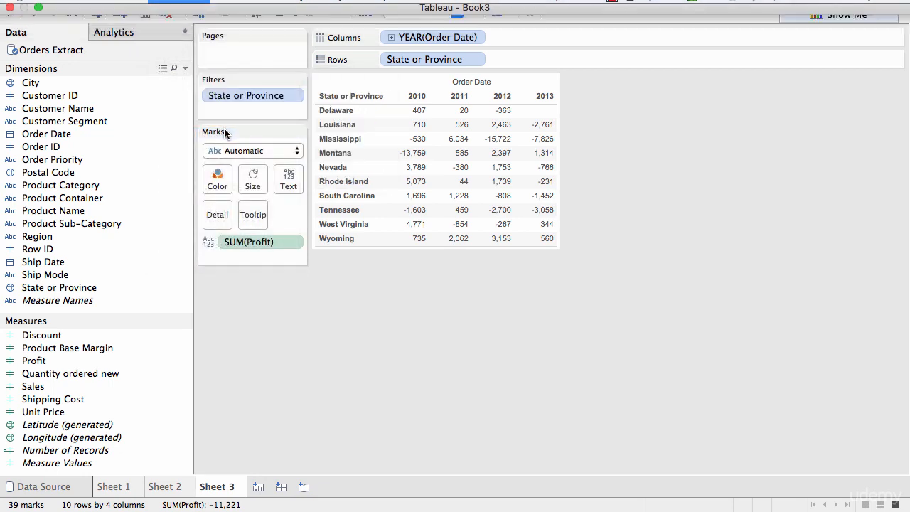
click(165, 9)
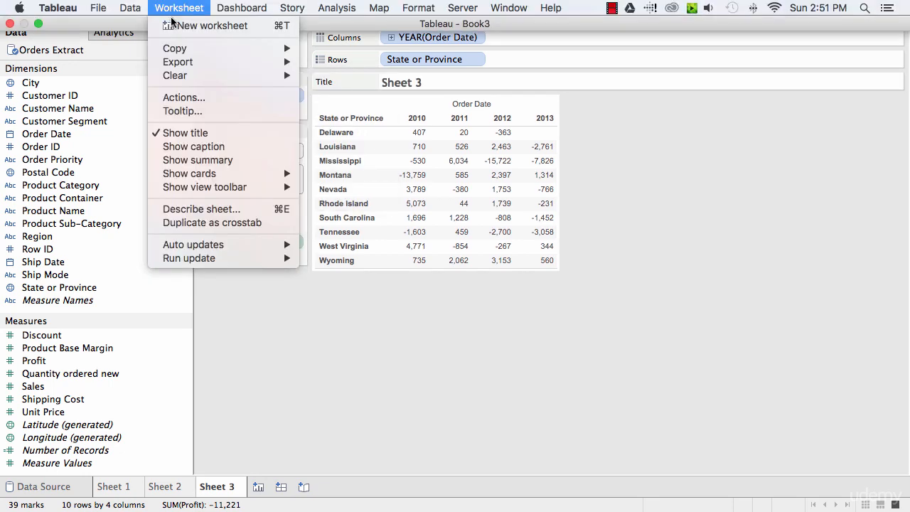
click(194, 146)
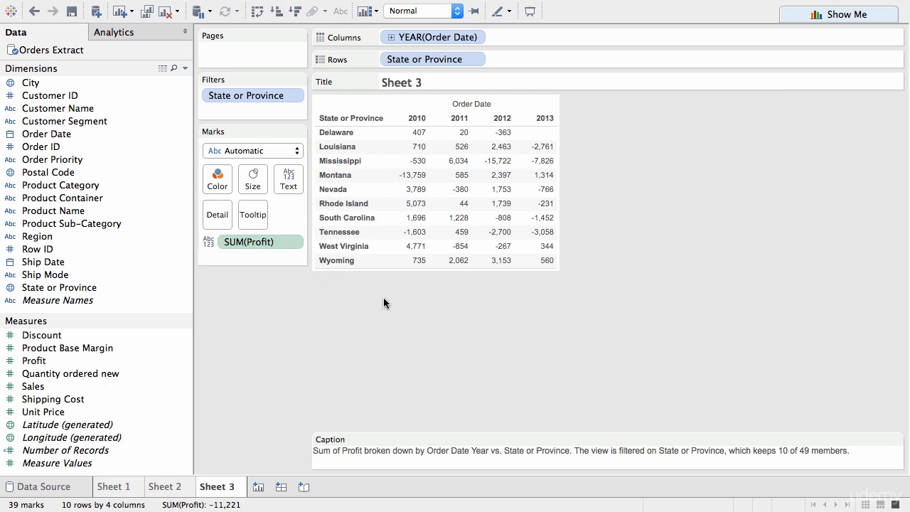
double_click(426, 81)
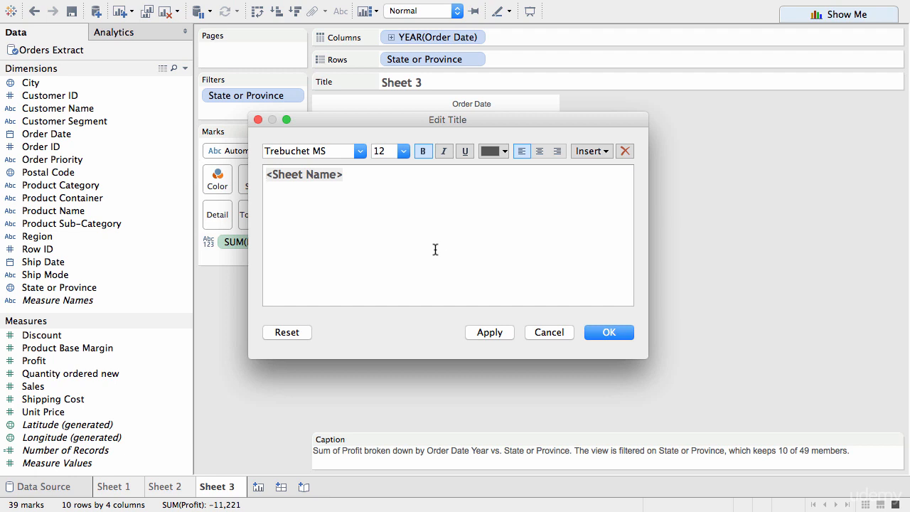
drag(377, 176, 262, 174)
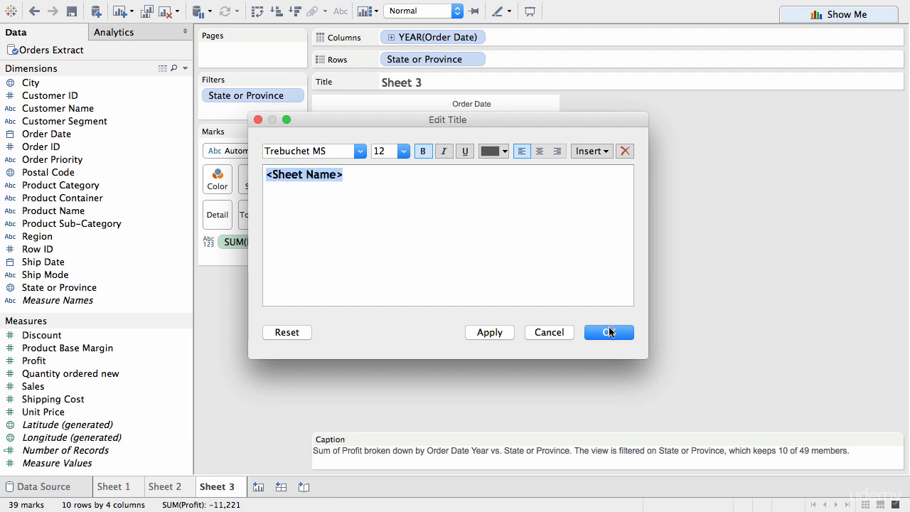
click(610, 332)
Step: Rename Sheet 3 as "10 Worst Performing States"
right_click(215, 489)
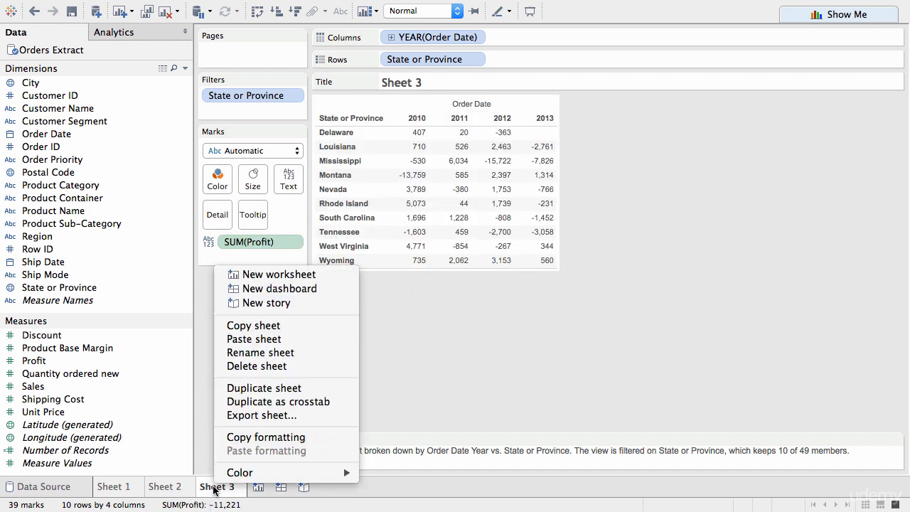
click(287, 353)
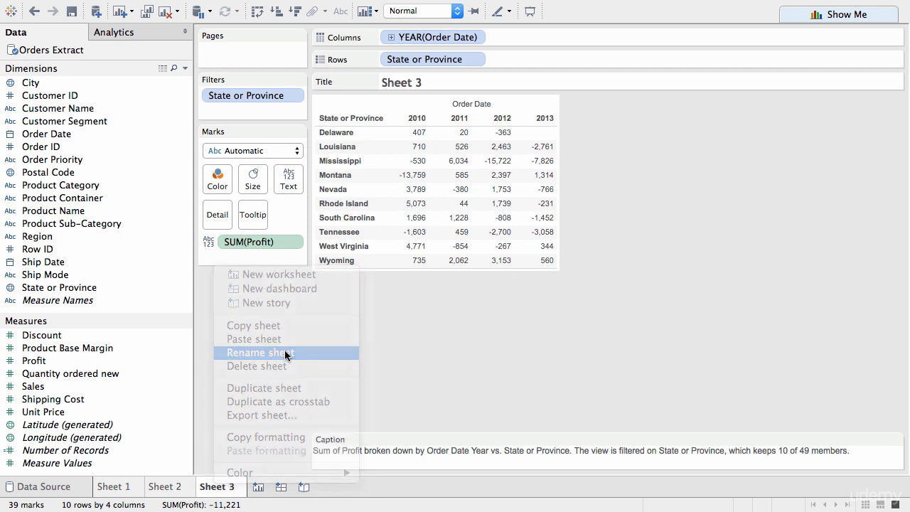
text(10 W)
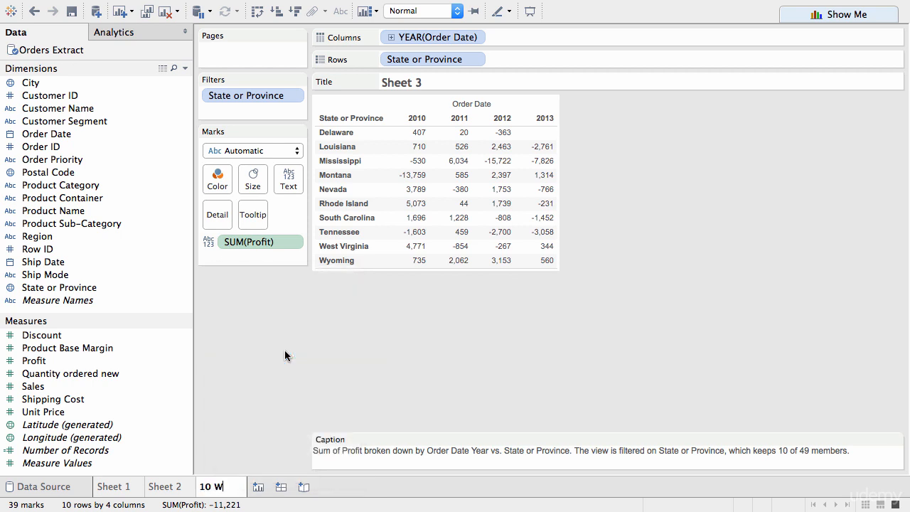
text(orst Perfo)
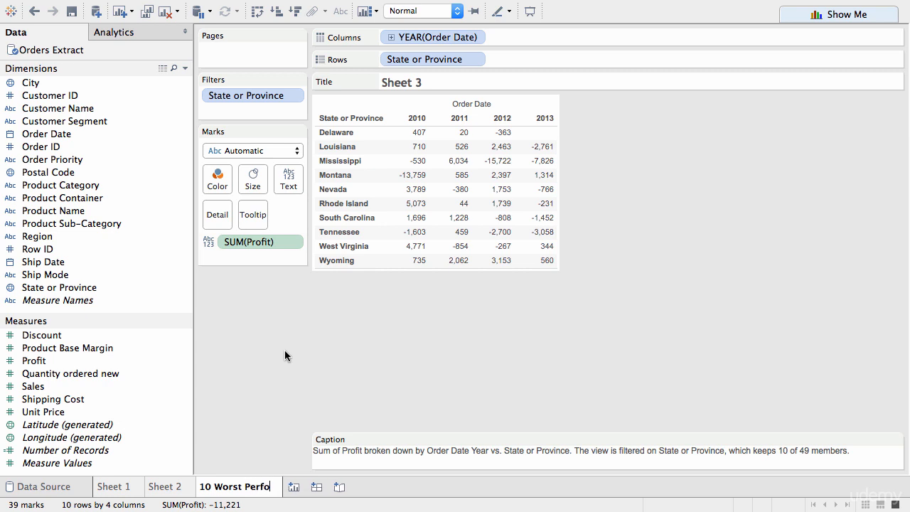
text(rming States)
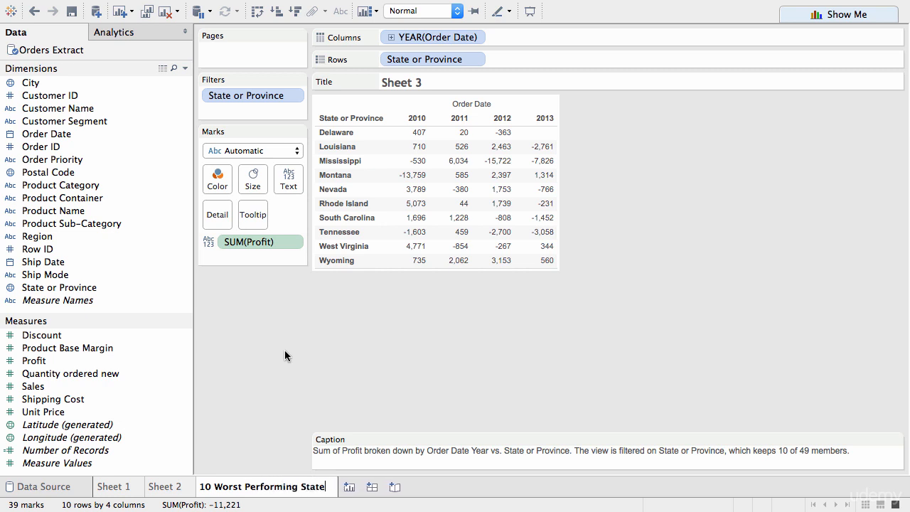
click(336, 377)
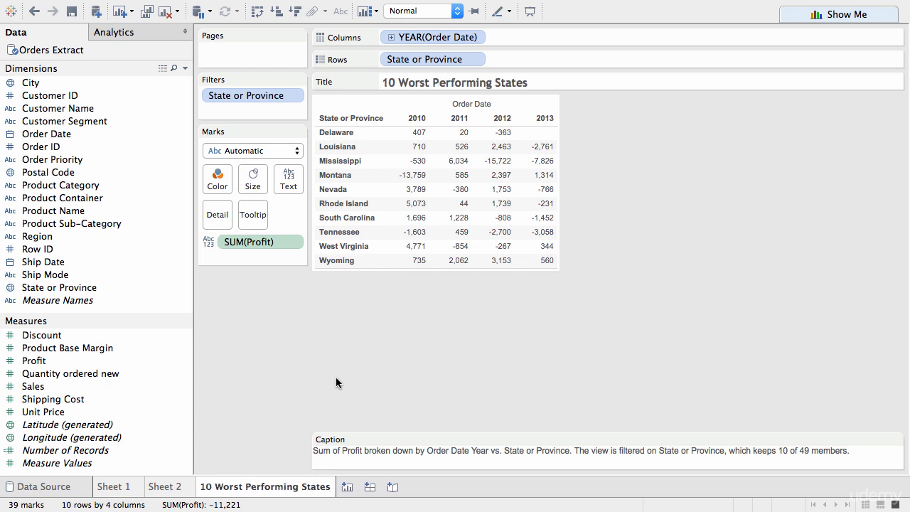
Step: Add a second title line reading "As at <Data Update Time>" and enlarge the title area to fit both lines
double_click(456, 83)
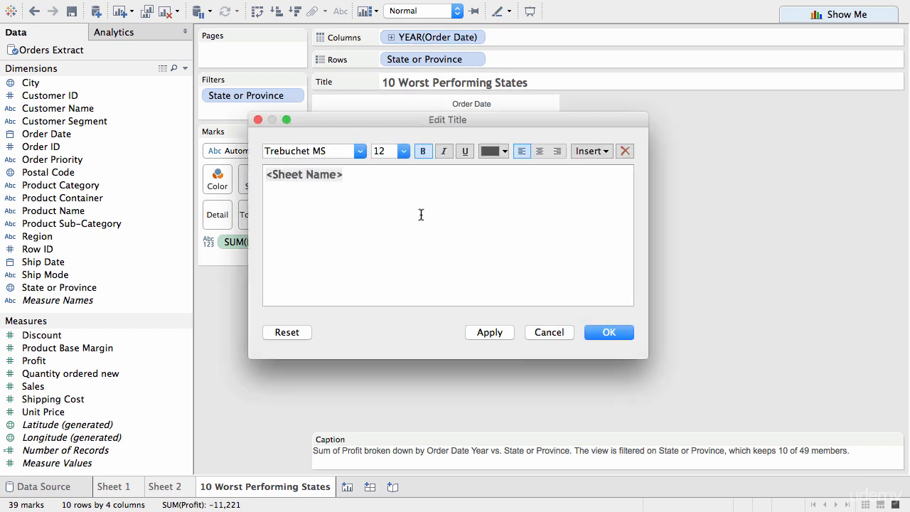
click(599, 151)
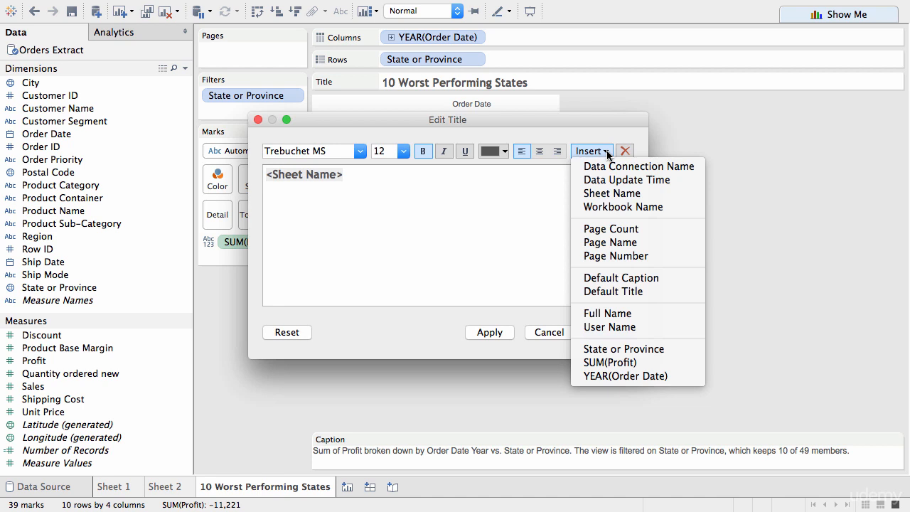
click(614, 179)
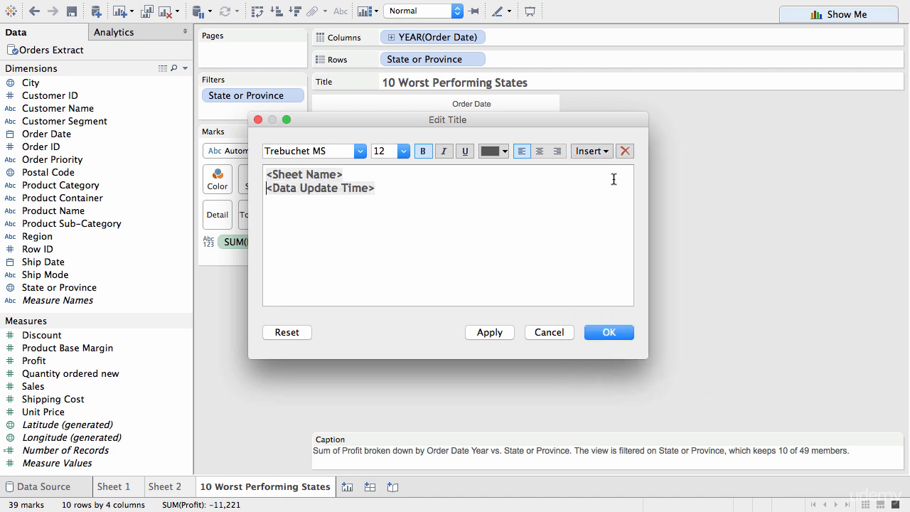
text(As at)
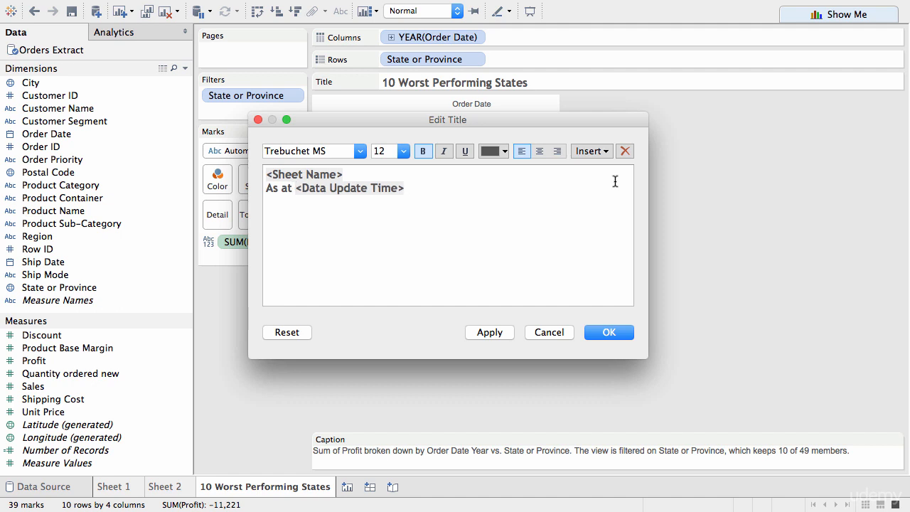
click(485, 332)
click(606, 331)
drag(445, 91, 465, 122)
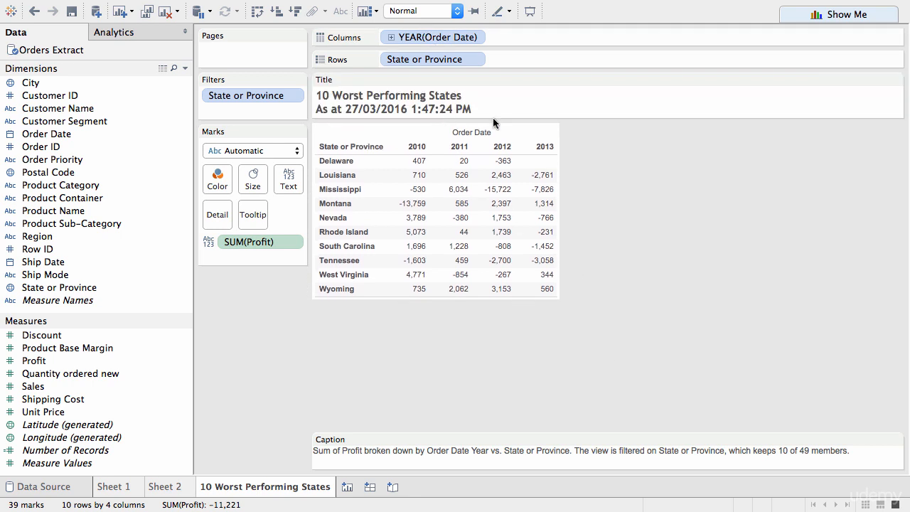
Step: Format the title's "As at <Data Update Time>" line as light grey, italic, 10 pt text
double_click(517, 102)
drag(415, 189, 229, 188)
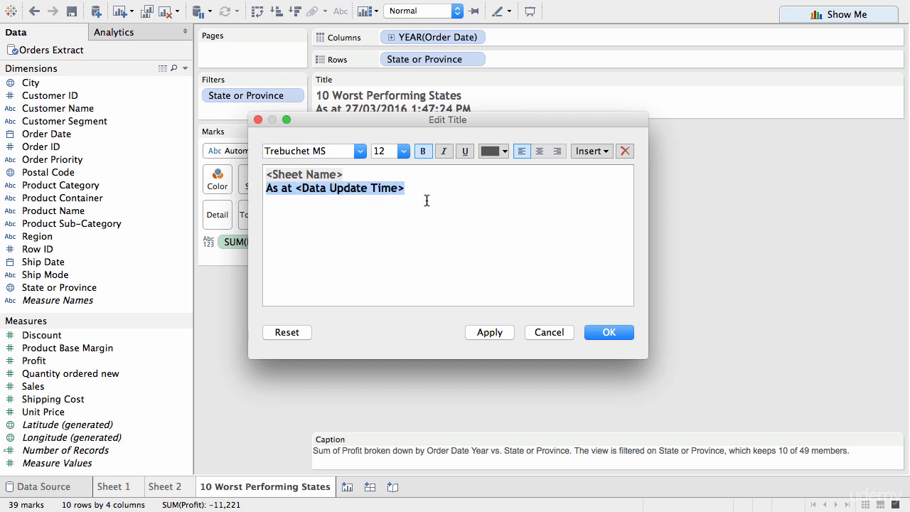
click(504, 151)
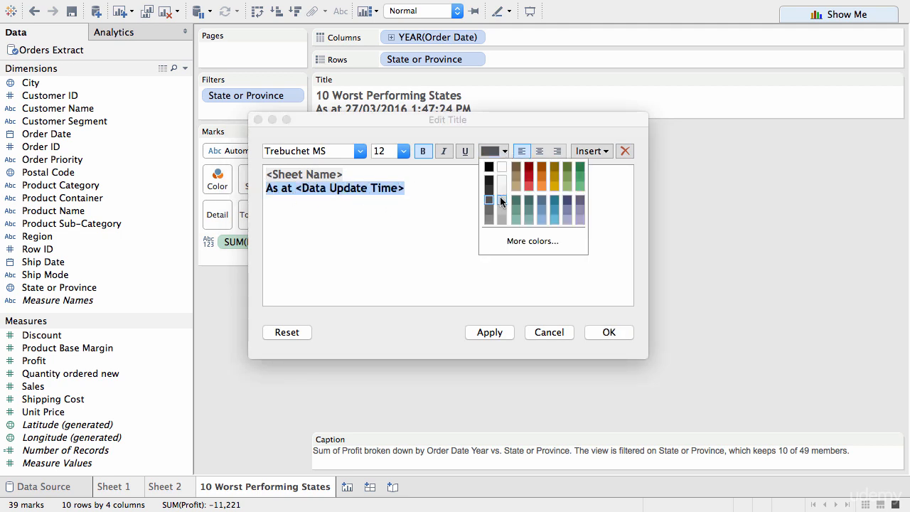
click(501, 201)
click(443, 150)
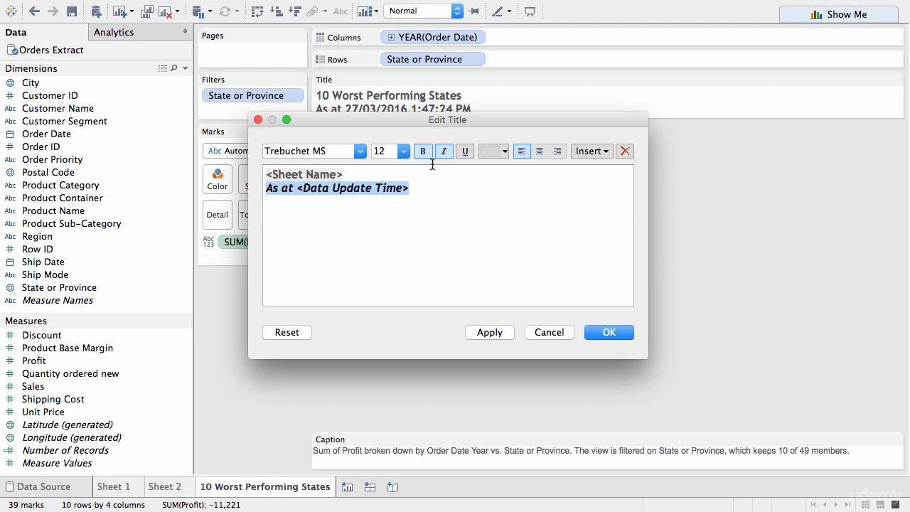
click(403, 151)
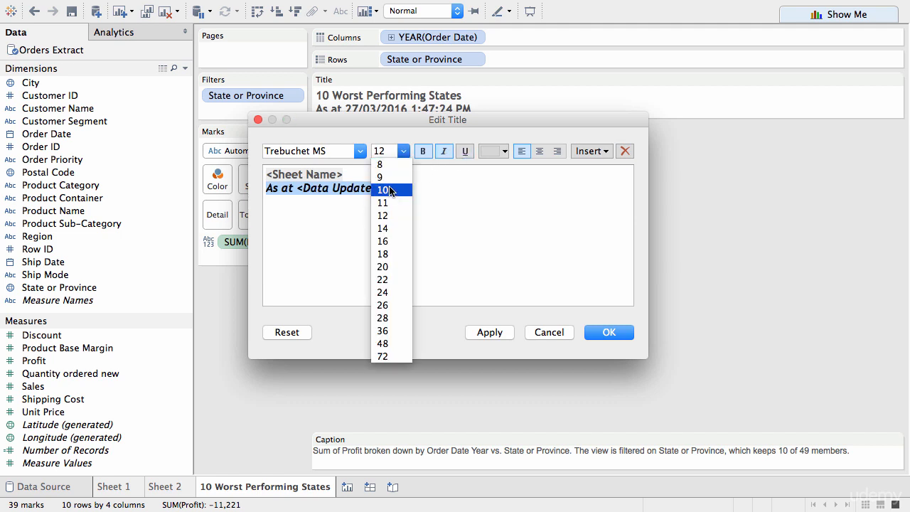
click(384, 189)
click(487, 331)
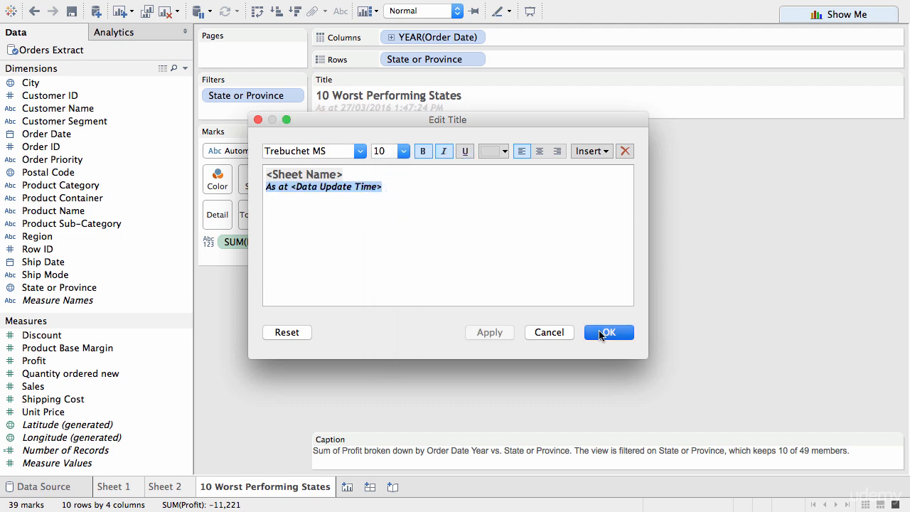
click(600, 332)
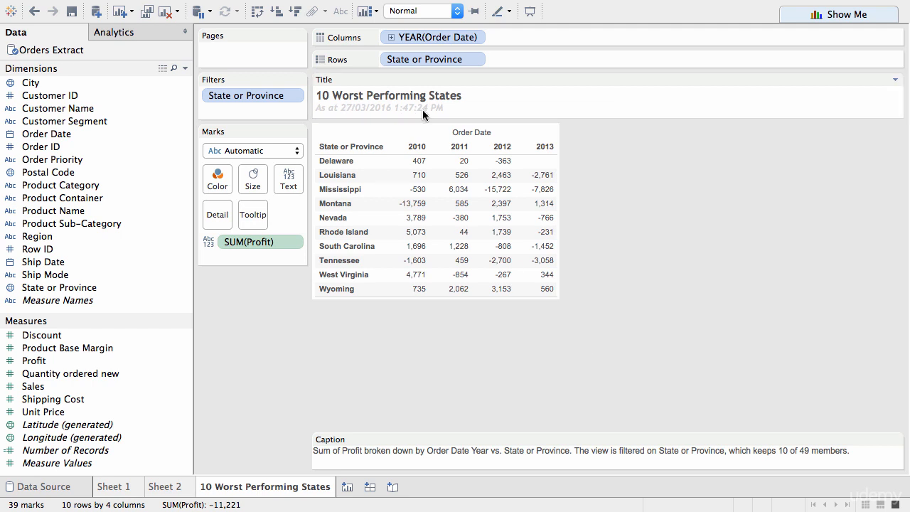
Step: Format the entire worksheet caption as 8 pt italic text
double_click(473, 452)
drag(478, 183, 207, 165)
click(403, 151)
click(400, 164)
click(444, 152)
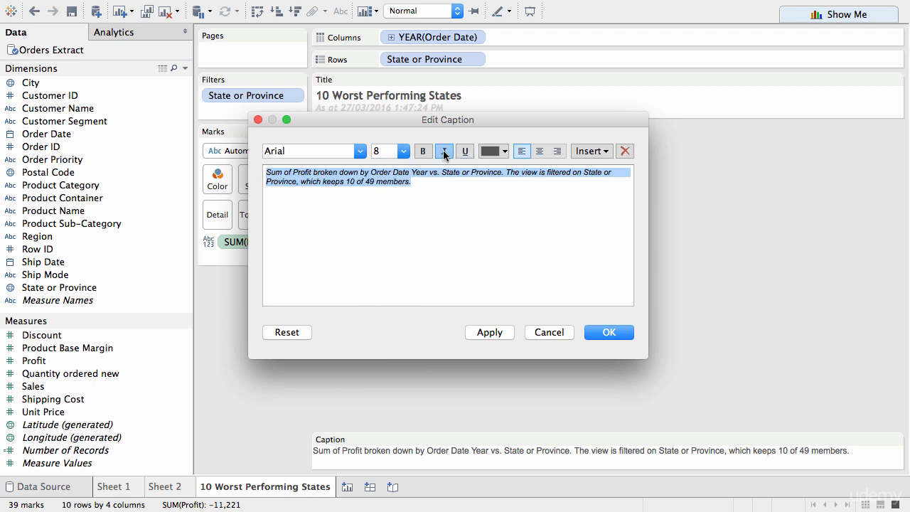
click(493, 332)
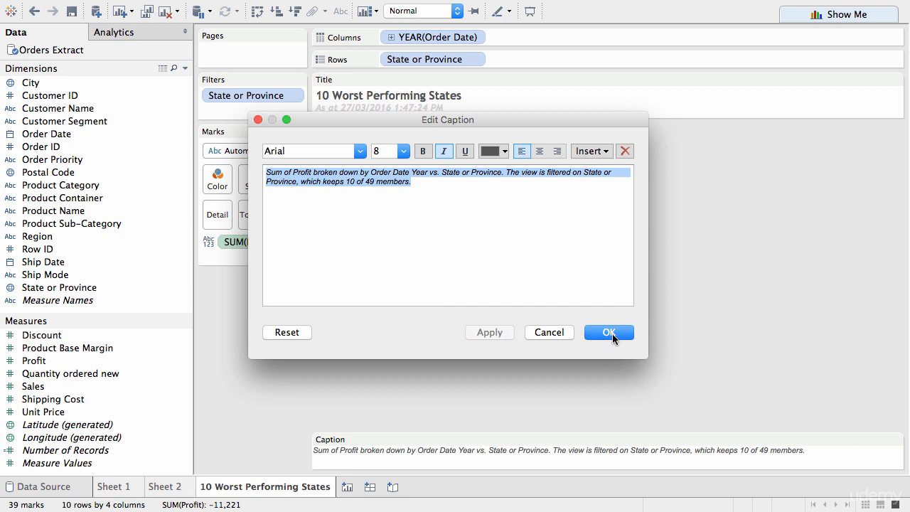
click(610, 332)
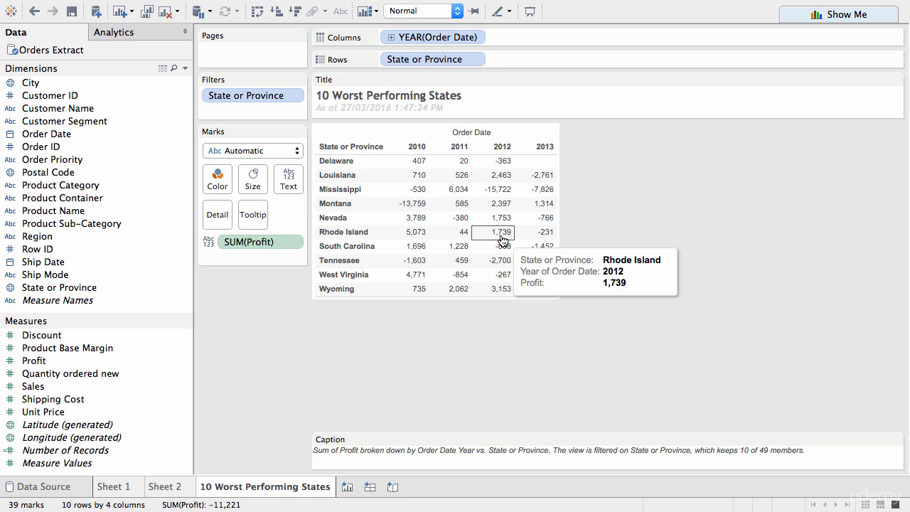
Step: Format the State or Province header text as 10 pt dark green
right_click(456, 203)
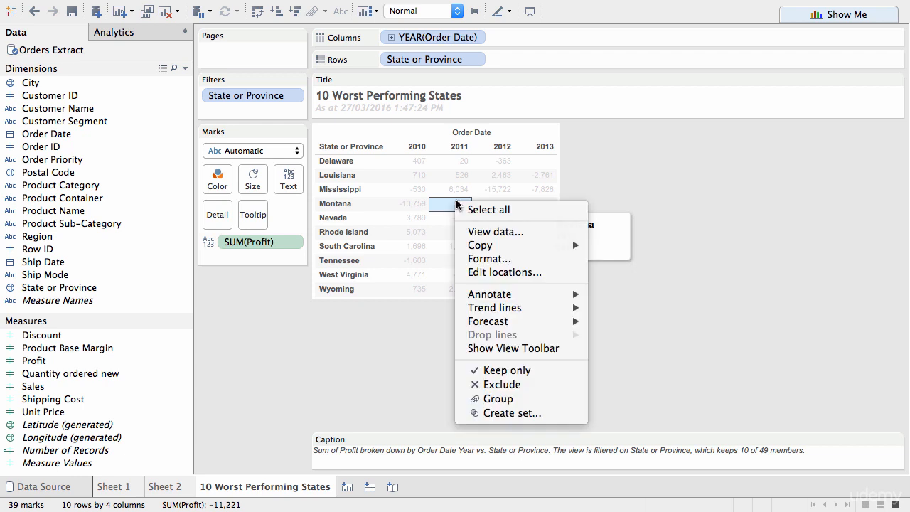
click(506, 259)
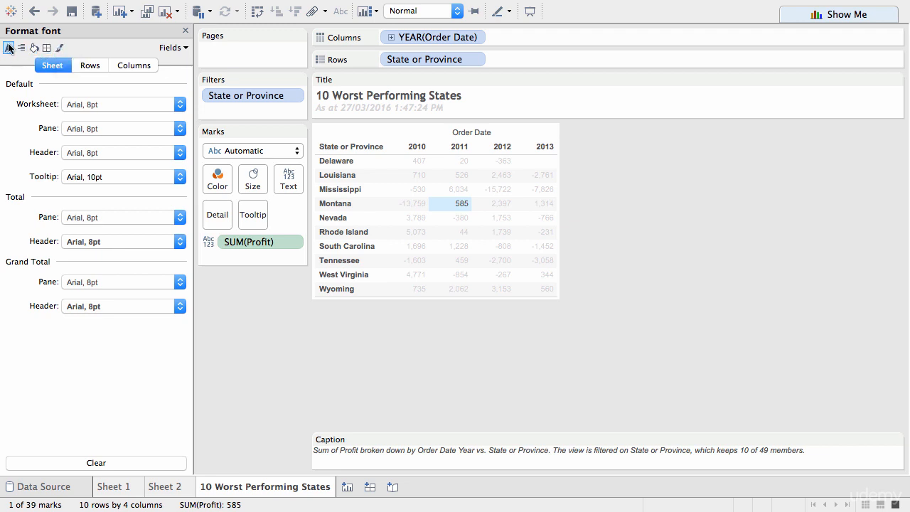
click(178, 47)
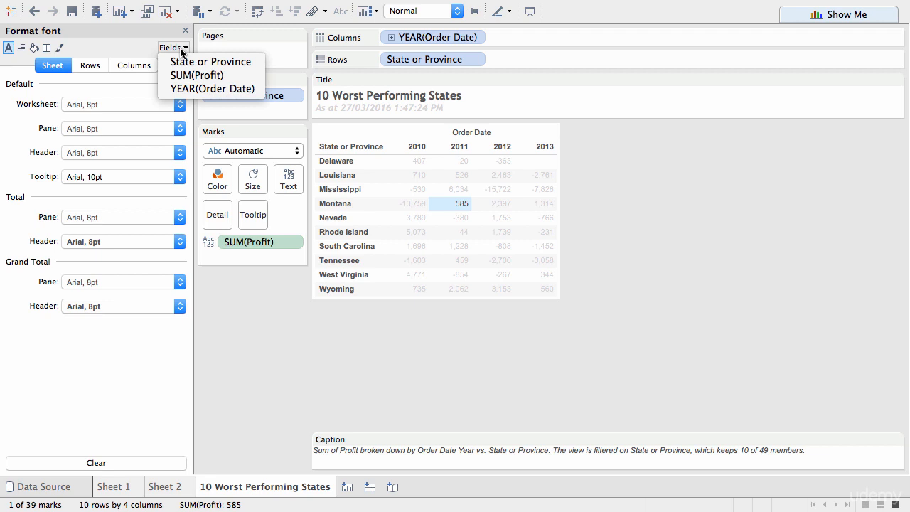
click(192, 63)
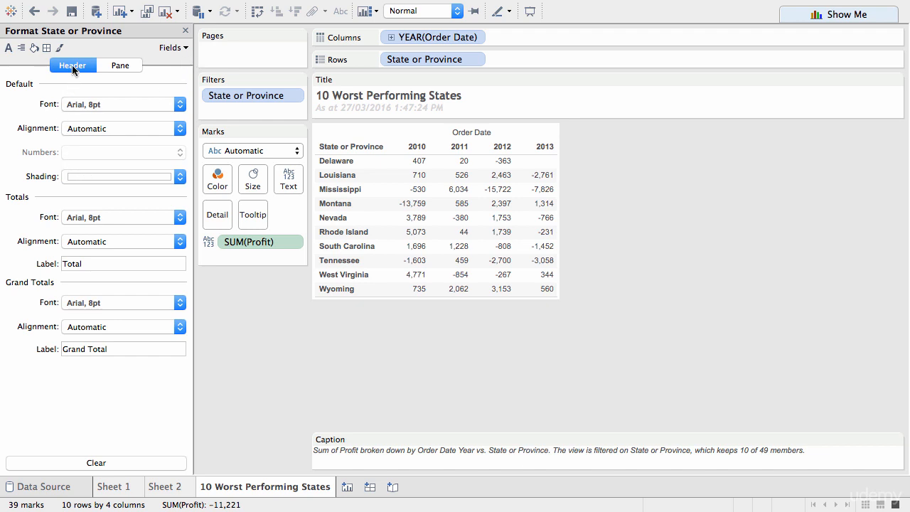
click(103, 105)
click(97, 148)
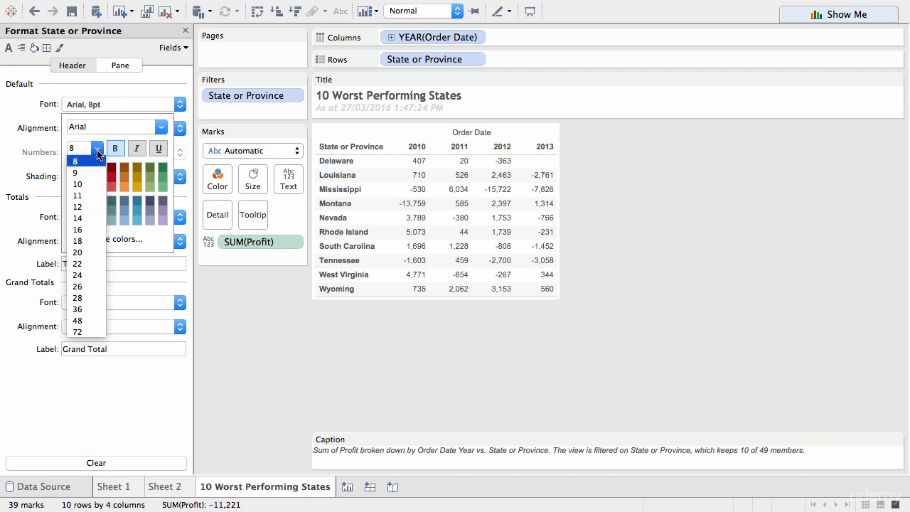
click(90, 184)
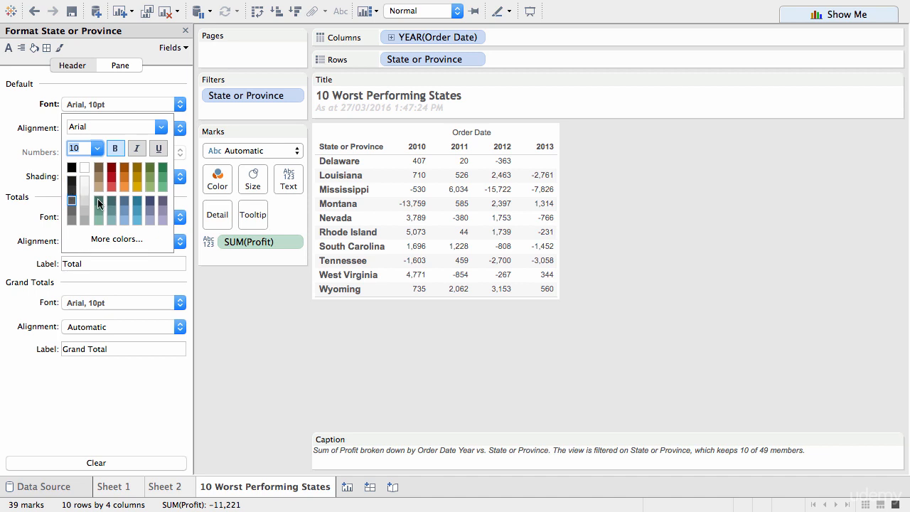
click(99, 200)
click(177, 54)
Step: Format the YEAR(Order Date) header text as 10 pt dark green
click(177, 49)
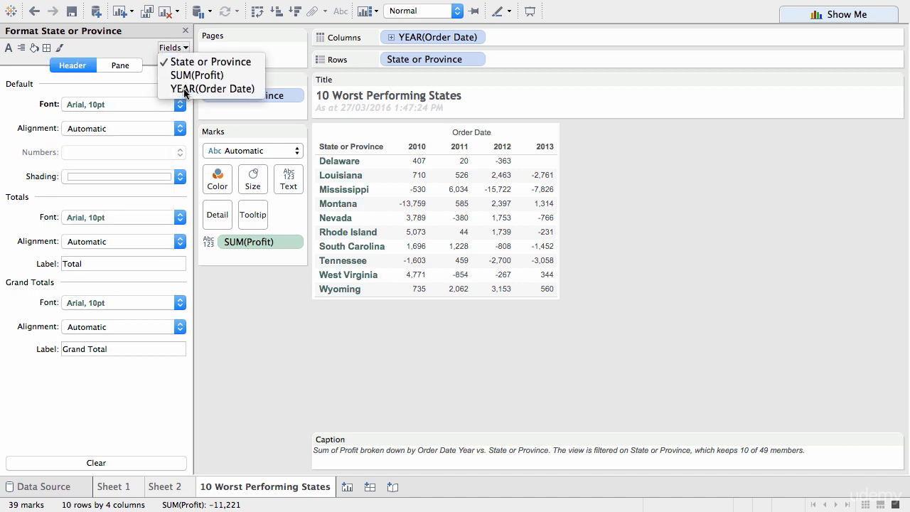
click(184, 89)
click(178, 105)
click(97, 148)
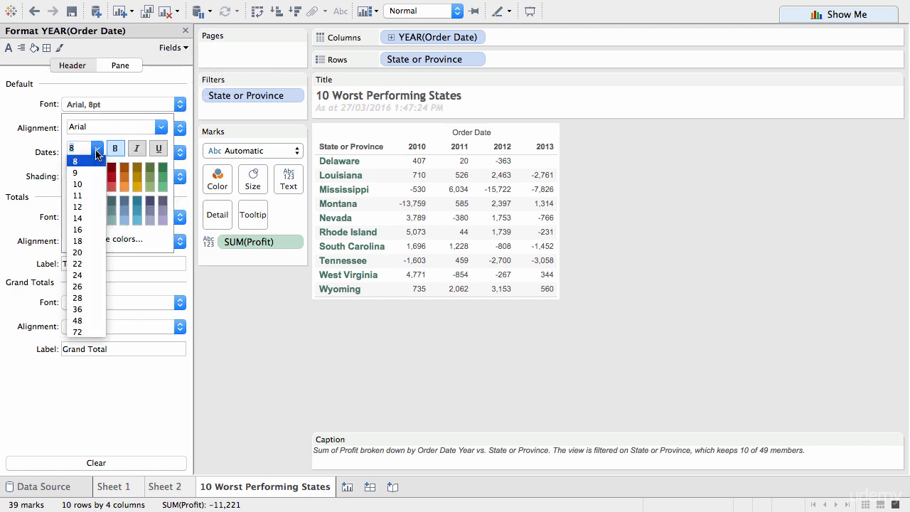
click(88, 183)
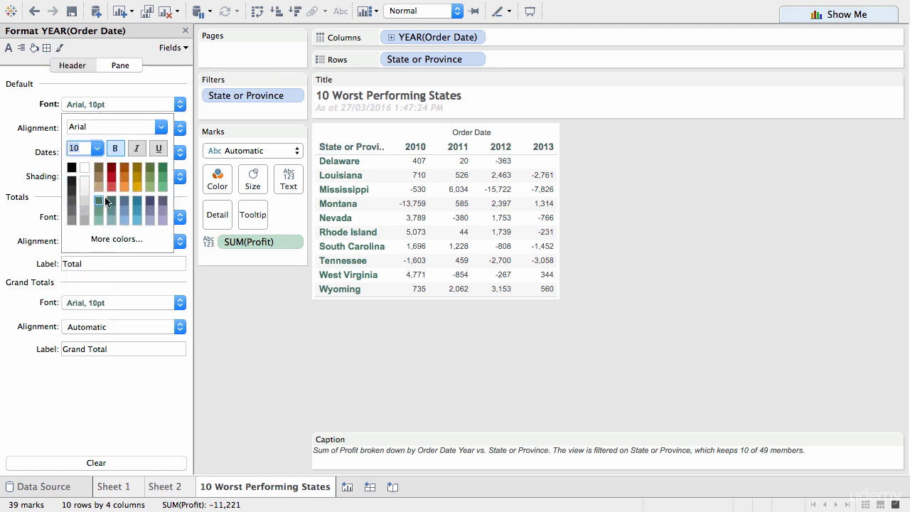
click(292, 356)
Step: Widen the State or Province column to fit its full label and increase the height of the table rows
drag(416, 184, 438, 186)
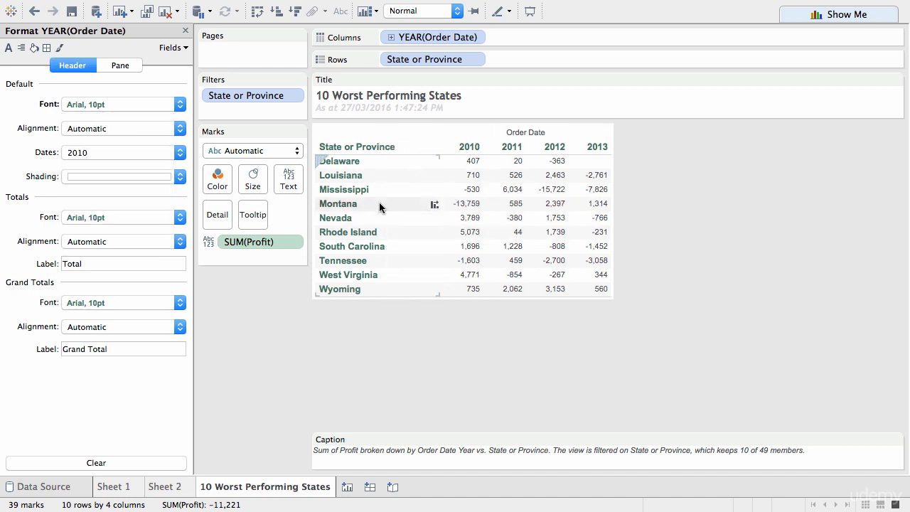
drag(377, 210, 376, 218)
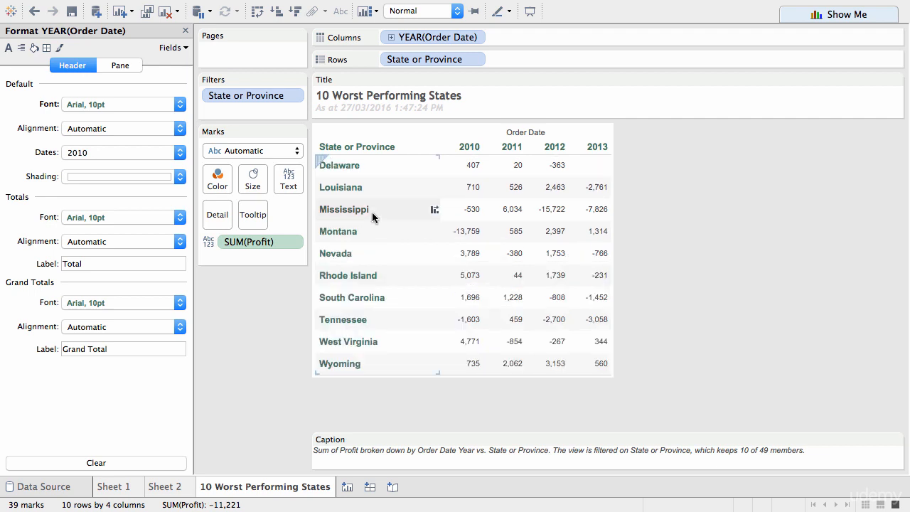
Step: Format the SUM(Profit) pane values as Currency (Standard) with the English (Australia) locale and close the formatting options
click(470, 166)
click(174, 48)
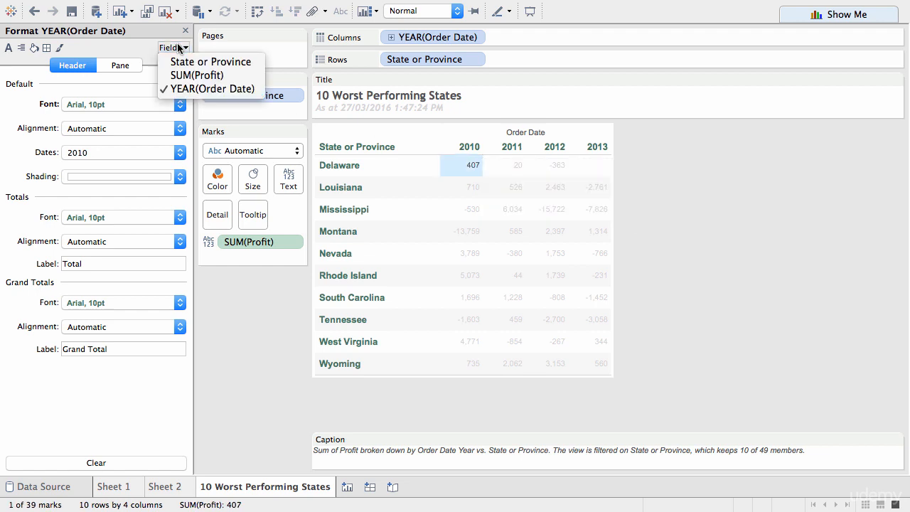
click(189, 75)
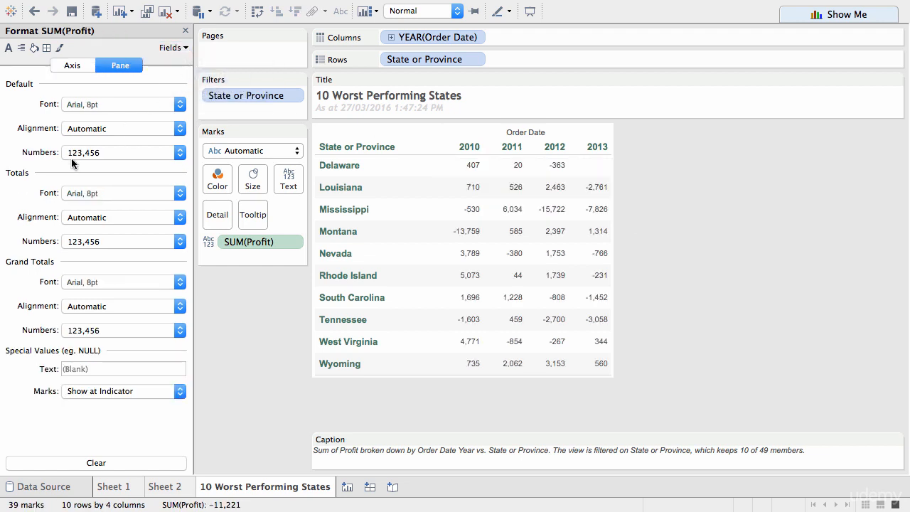
click(109, 152)
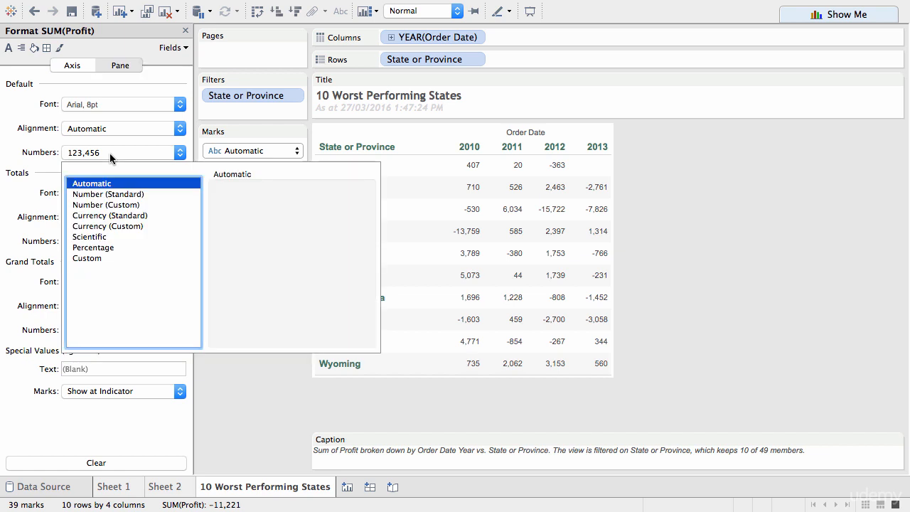
click(133, 216)
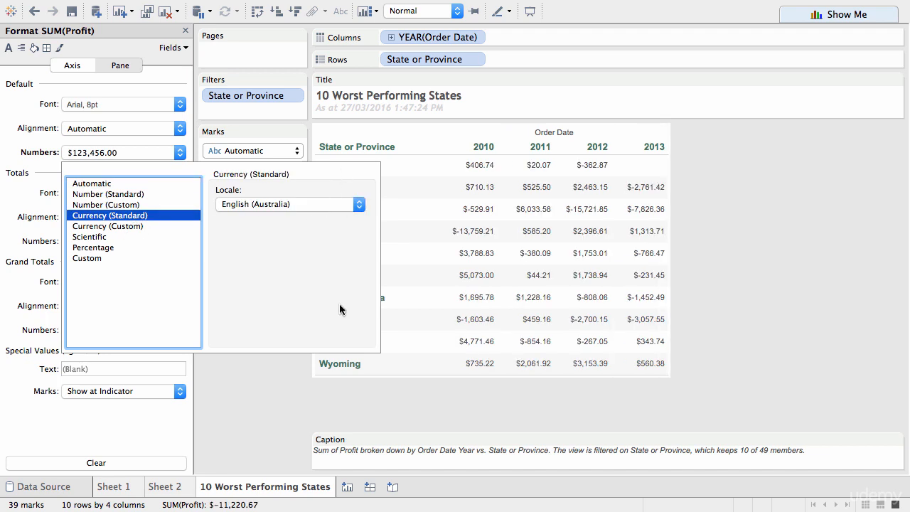
click(246, 365)
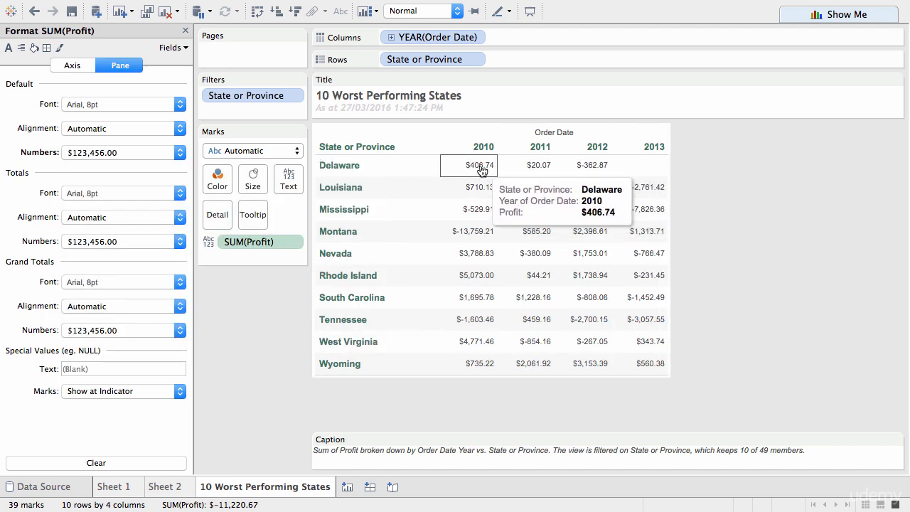
click(185, 32)
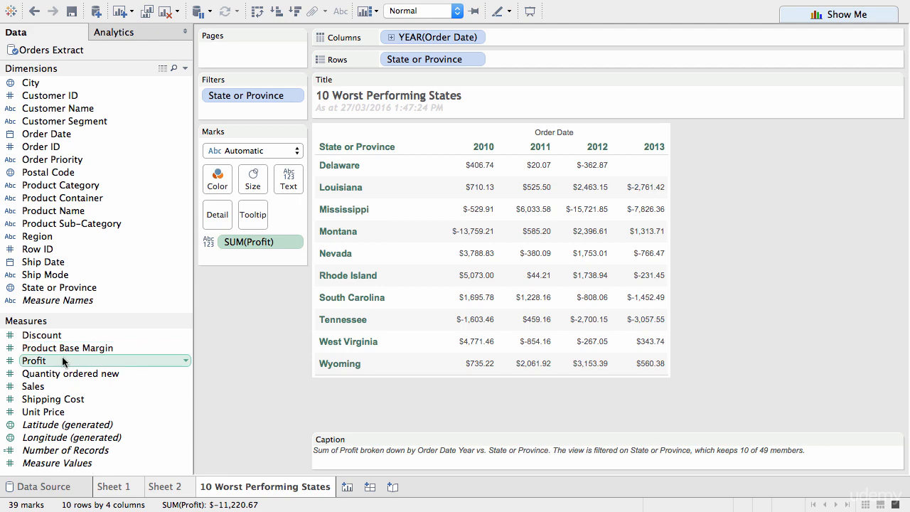
Step: Set the default number format of the Profit measure to Currency (Standard) with the English (Australia) locale
click(184, 360)
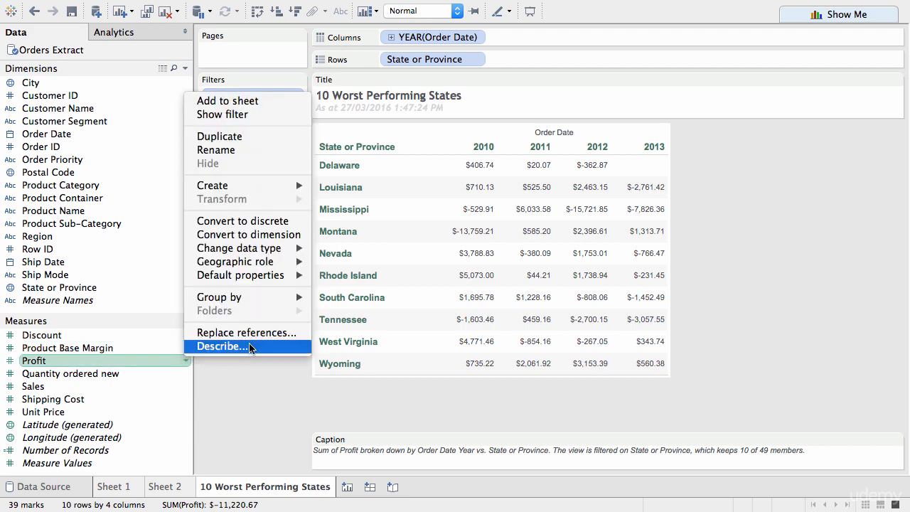
mouse_move(272, 277)
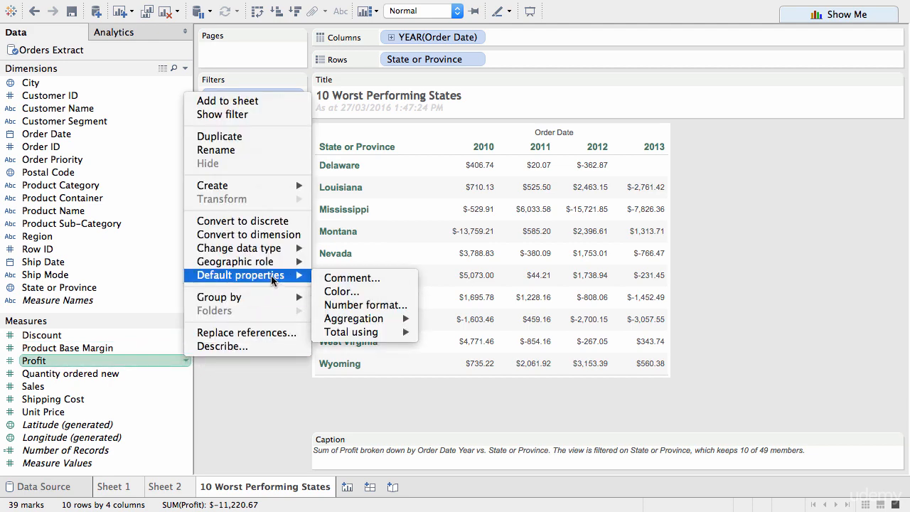
click(366, 304)
click(379, 207)
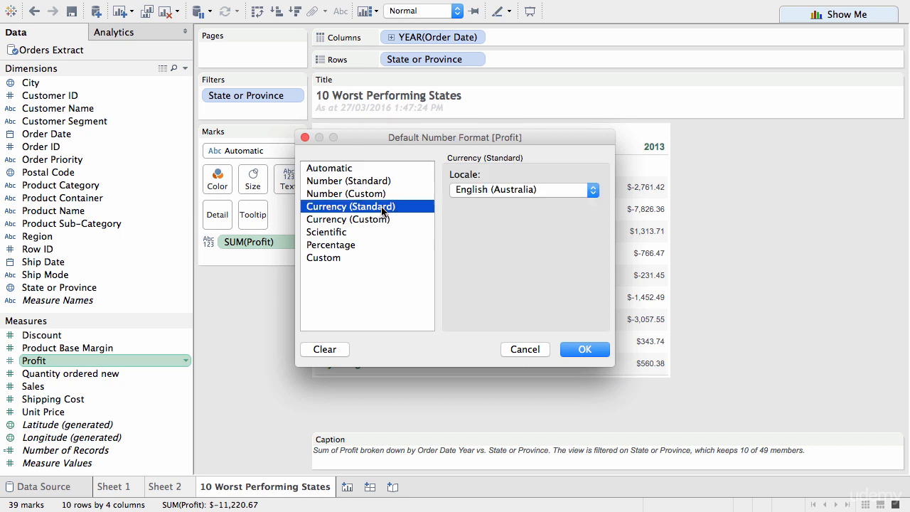
click(582, 351)
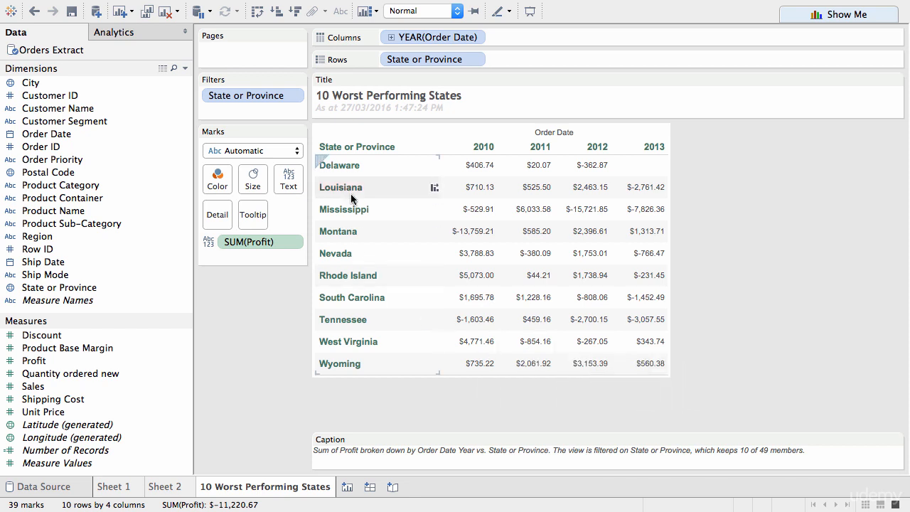
mouse_move(341, 4)
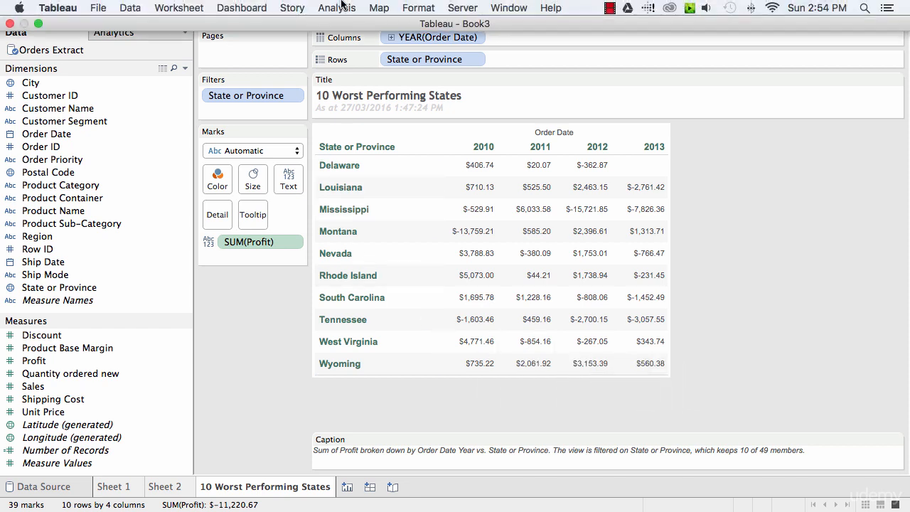
click(418, 8)
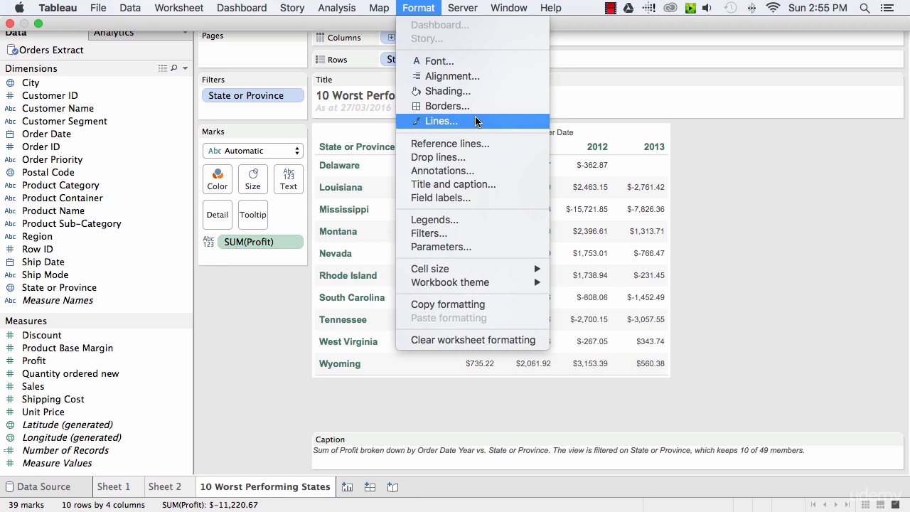
click(700, 272)
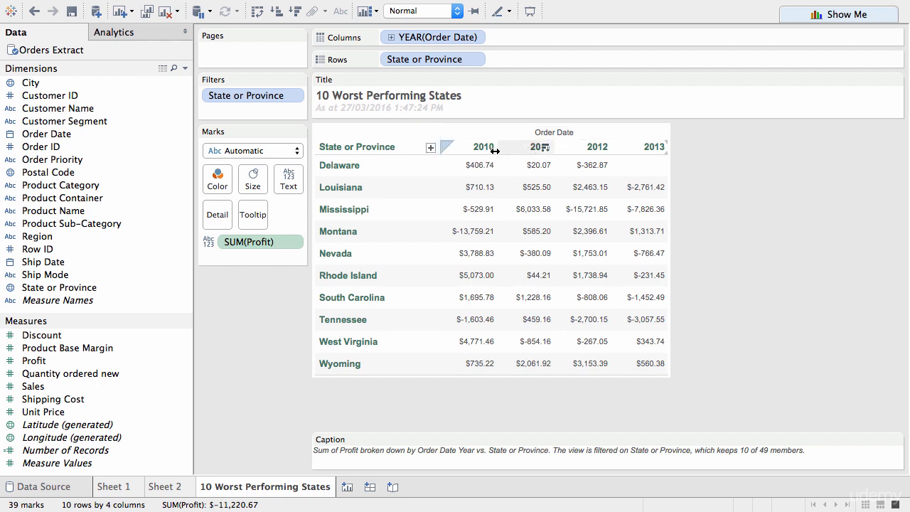
Step: Hide the Order Date field label for columns and the State or Province field label for rows
right_click(567, 131)
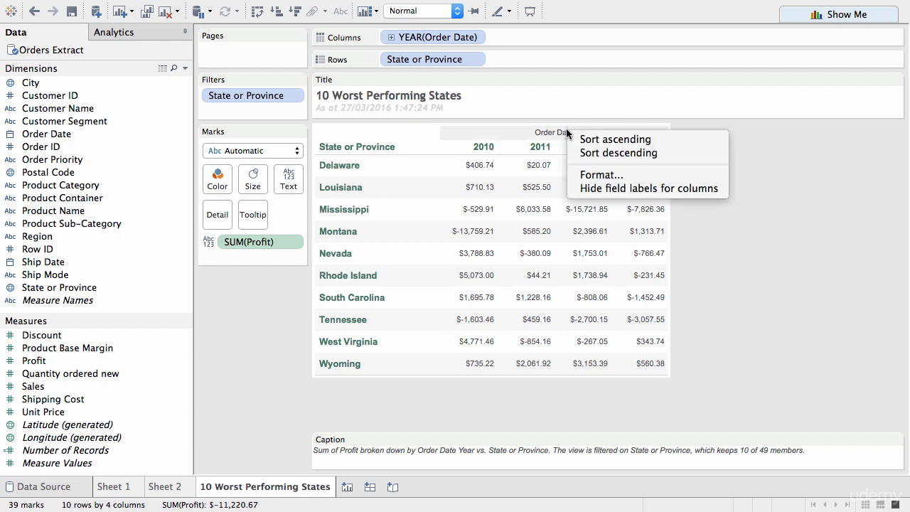
click(599, 190)
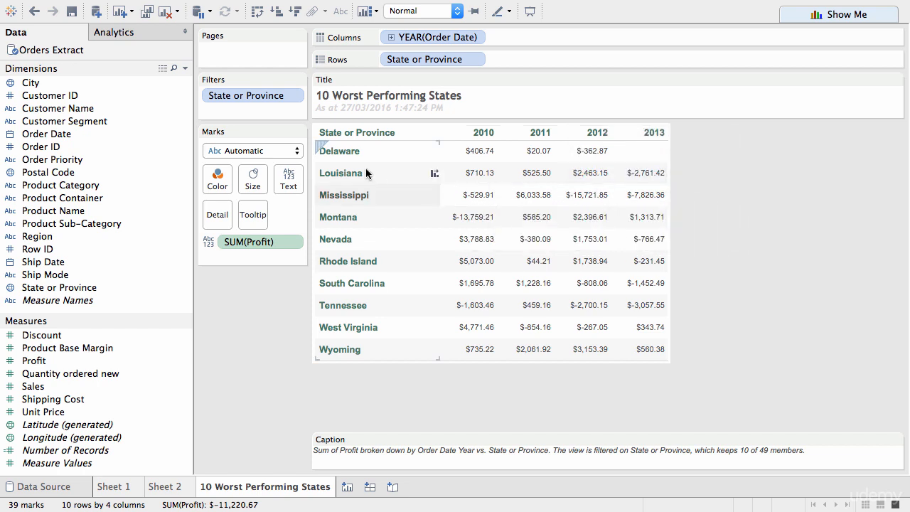
right_click(357, 134)
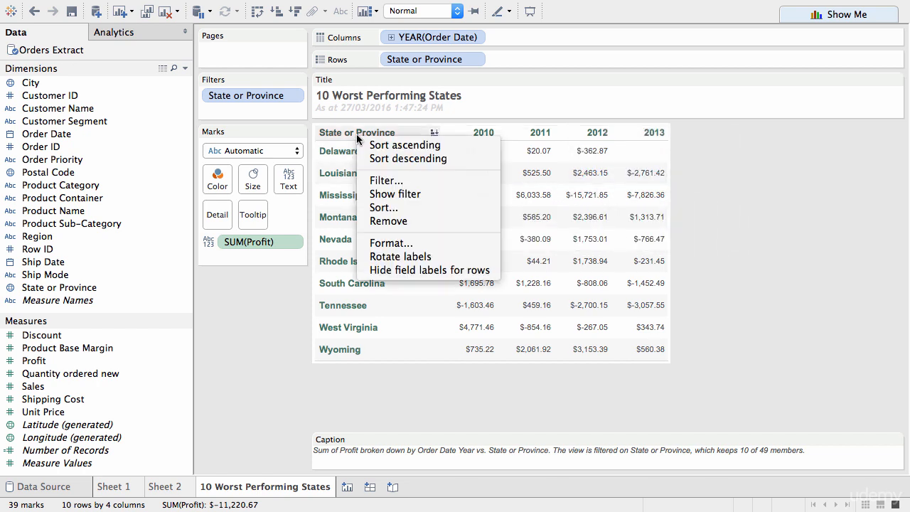
click(413, 270)
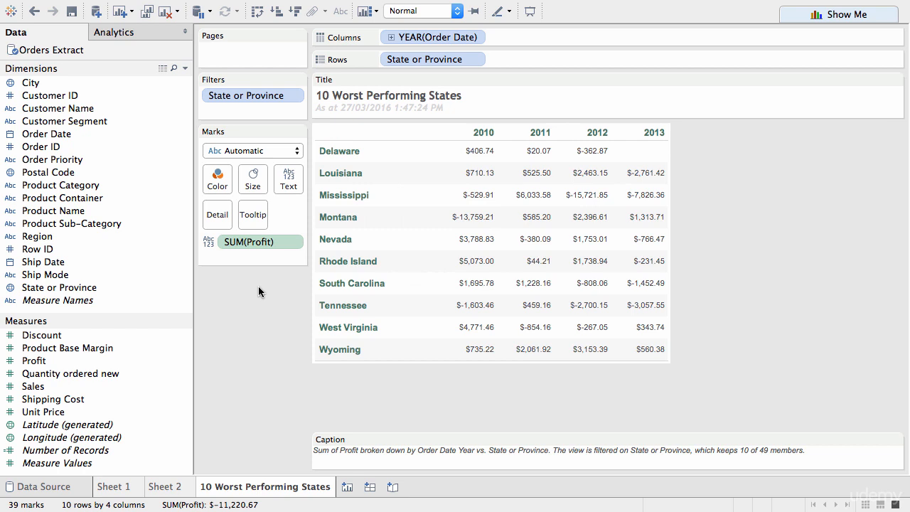
Step: Show the field labels for rows again through the table layout options and hide them once more
mouse_move(406, 3)
click(348, 10)
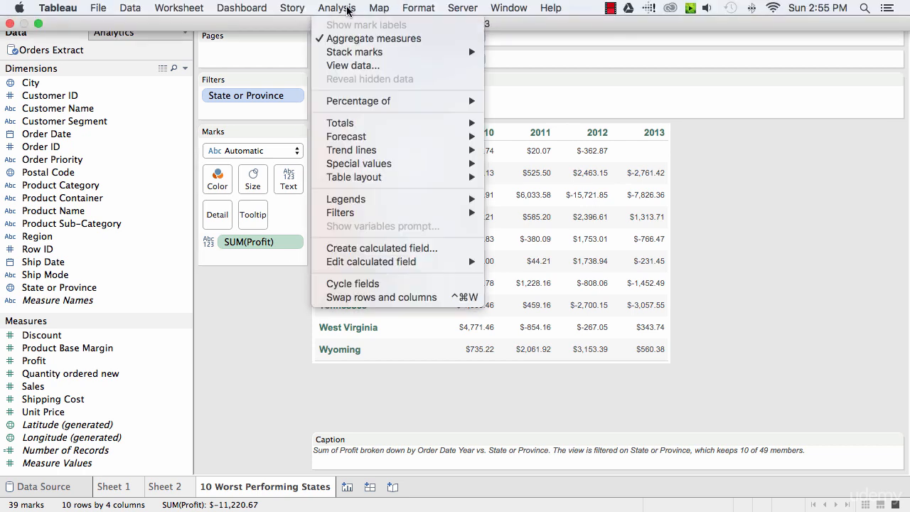
mouse_move(423, 182)
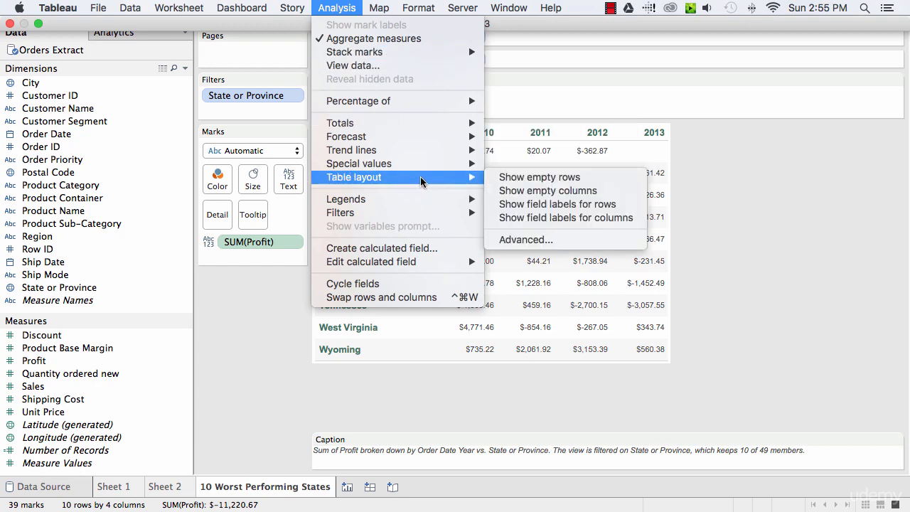
click(611, 205)
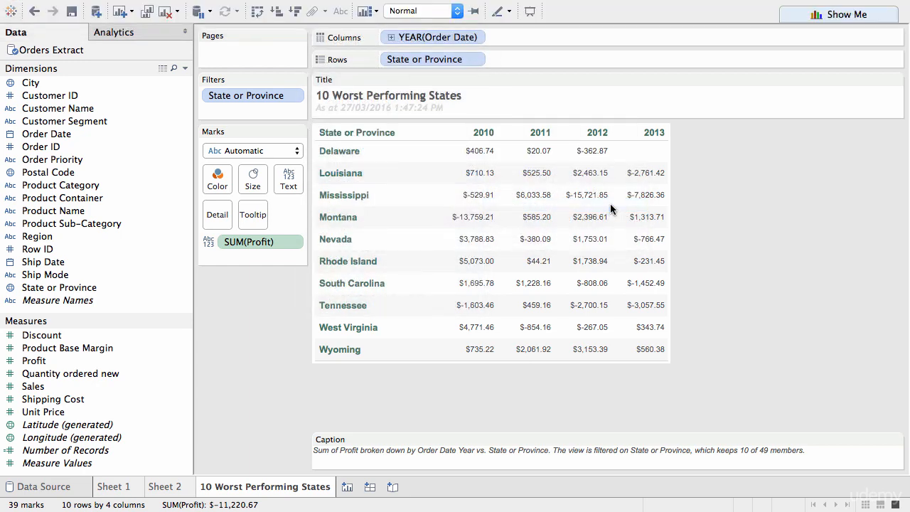
right_click(373, 133)
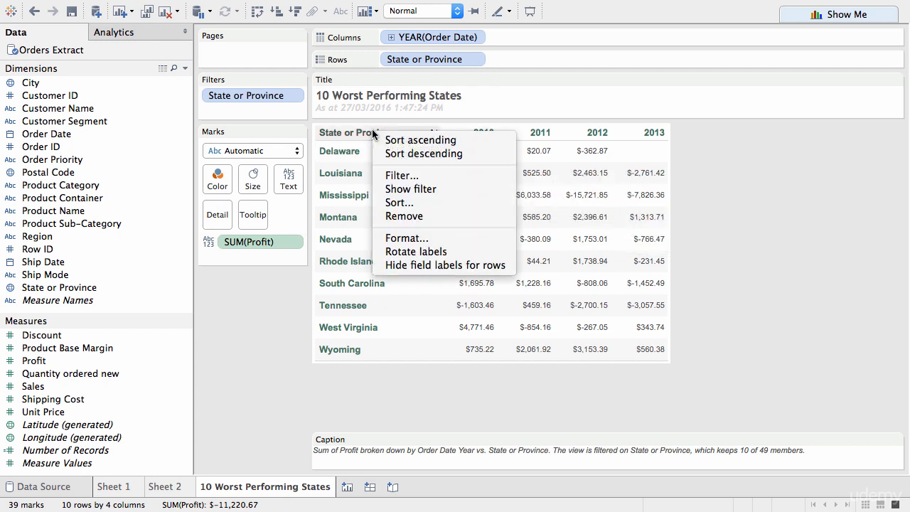
click(429, 266)
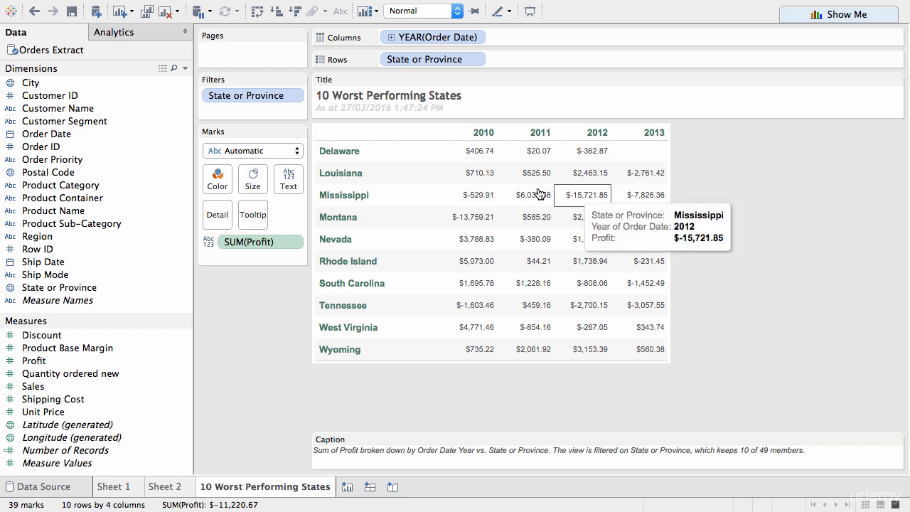
Step: Add column grand totals to the states table
click(333, 8)
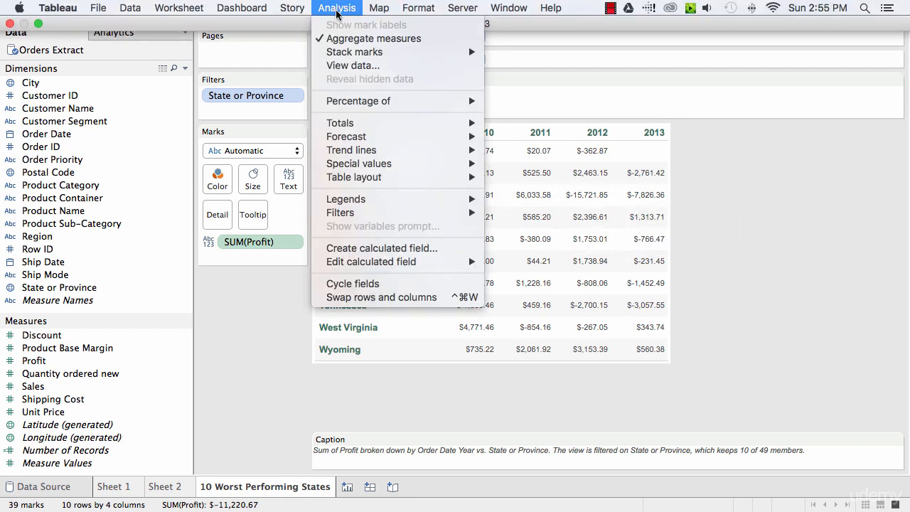
mouse_move(387, 123)
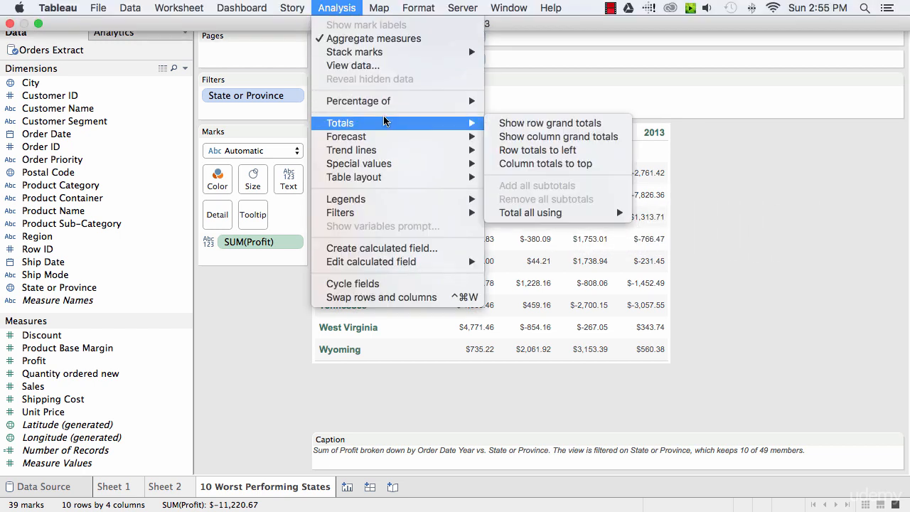
click(593, 136)
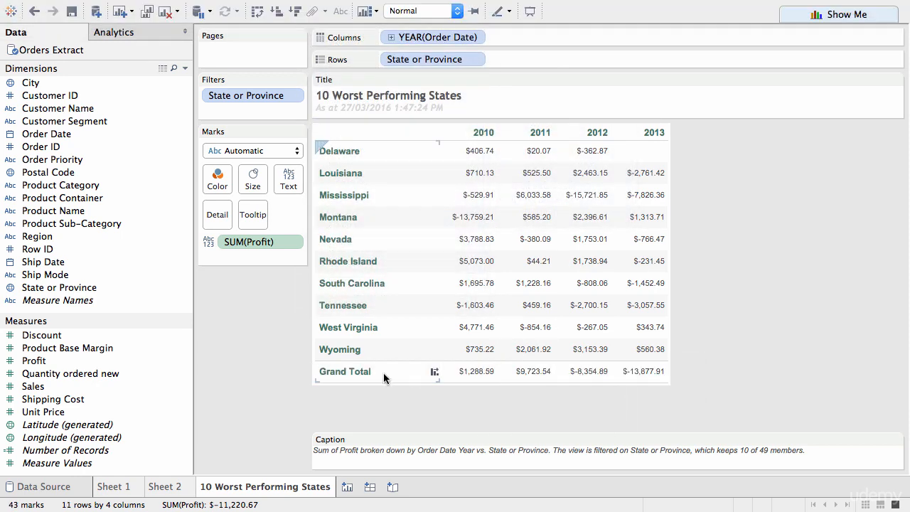
Step: Set the font size of the Grand Total row header to 12 pt
right_click(381, 372)
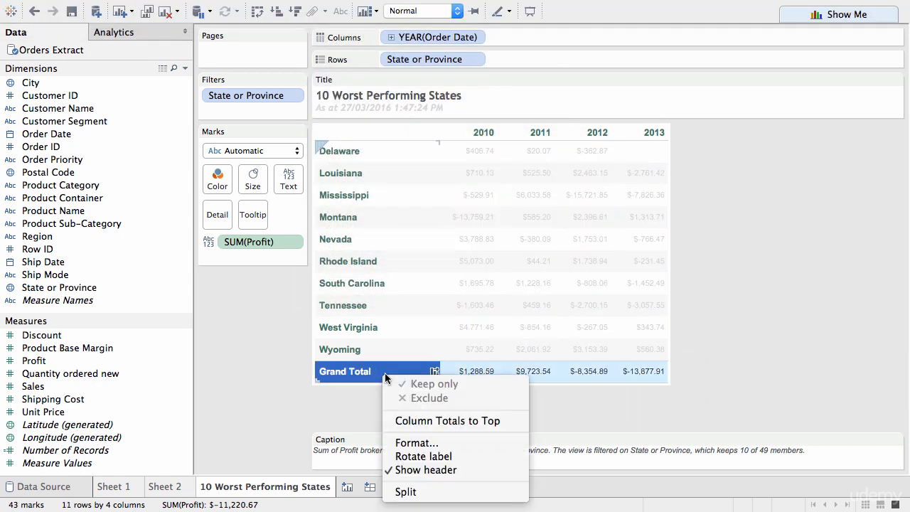
click(405, 440)
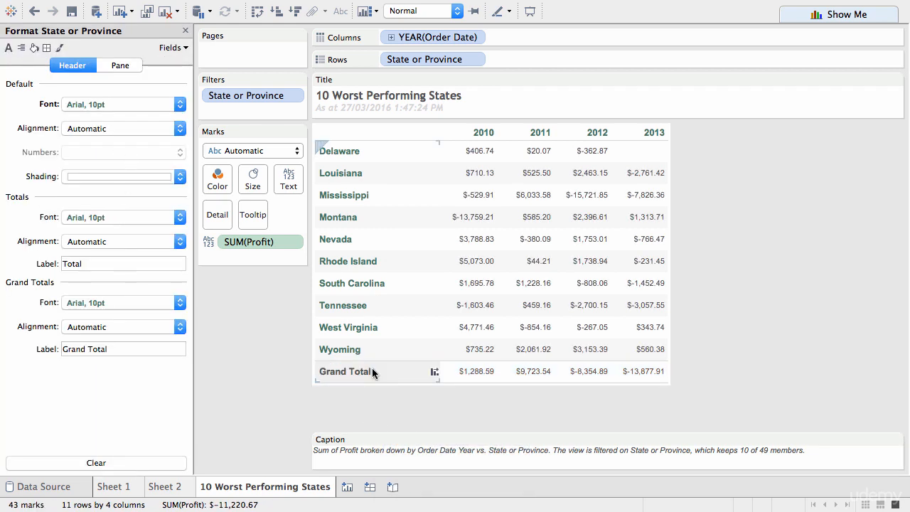
right_click(372, 370)
click(401, 438)
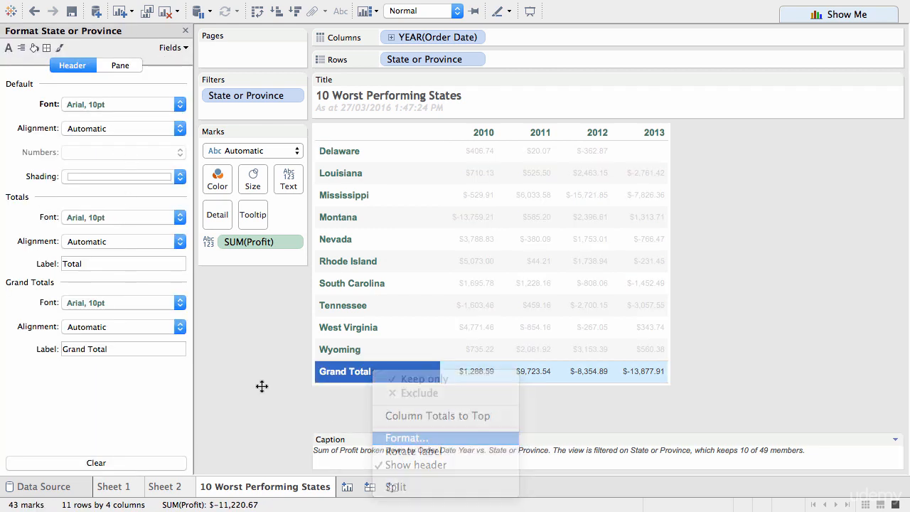
click(101, 305)
click(97, 346)
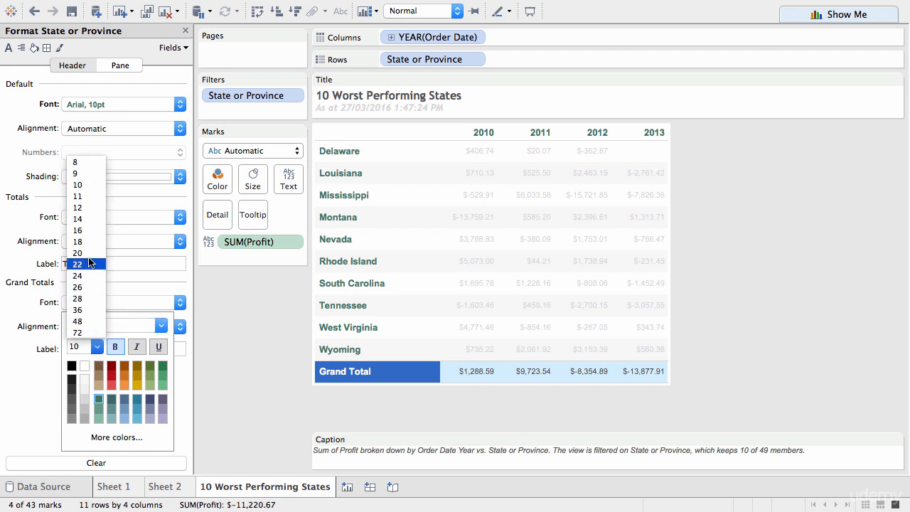
click(83, 207)
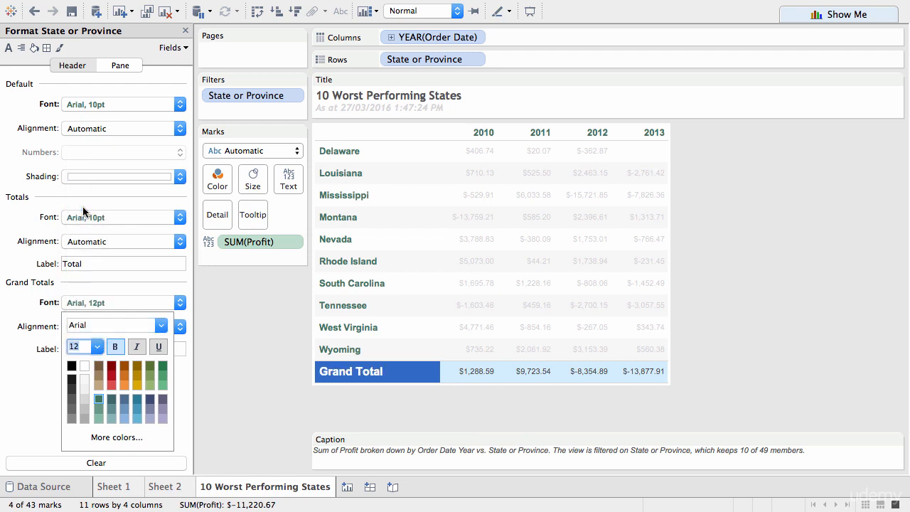
click(291, 389)
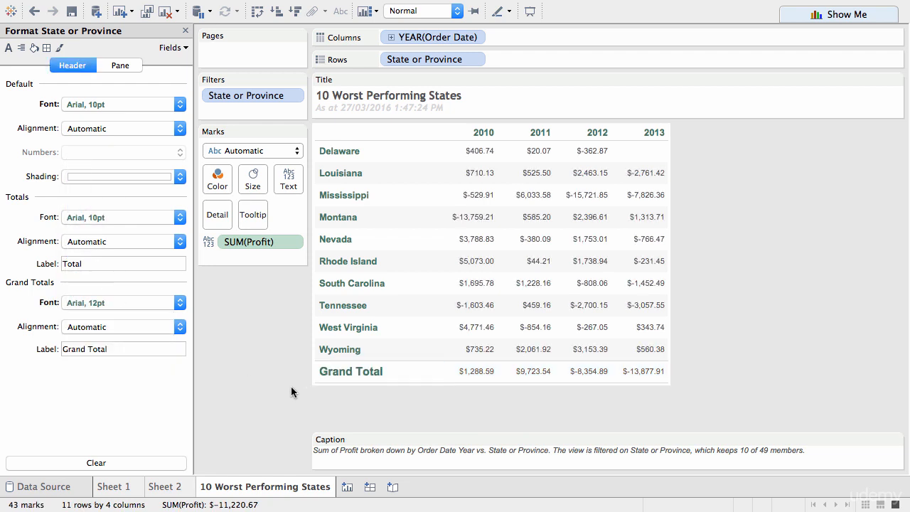
Step: Relabel the grand total row as "Total All States" and close the formatting options
double_click(156, 349)
triple_click(156, 349)
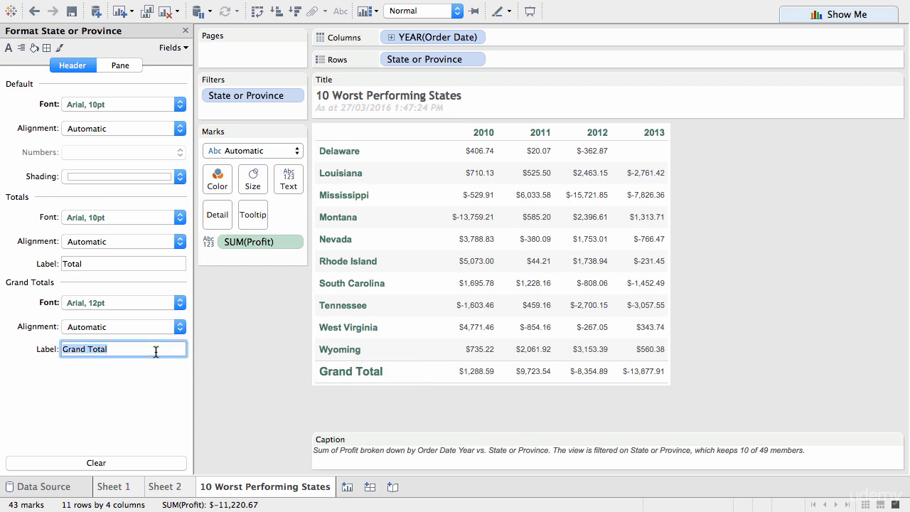
text(Total All States)
key(Return)
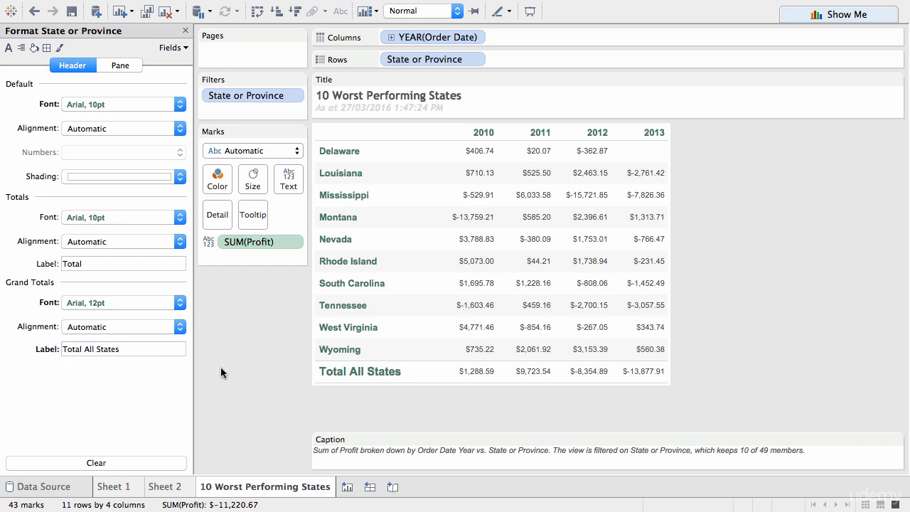
click(403, 372)
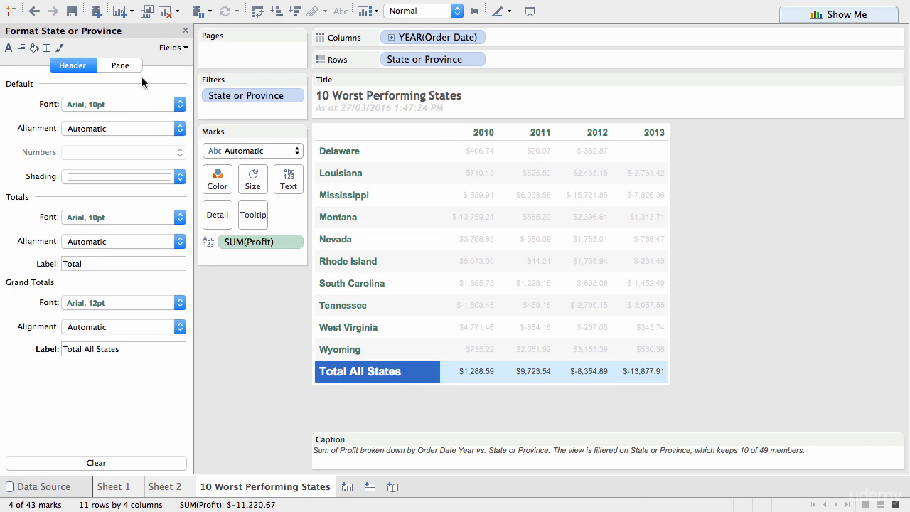
click(186, 30)
click(261, 287)
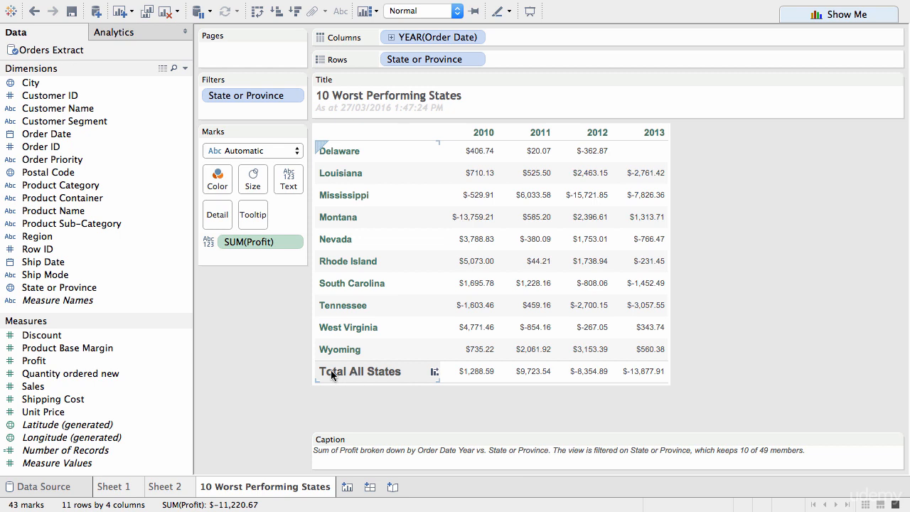
Step: Color the table values by the Profit measure, using stepped color with 5 steps
drag(84, 361, 215, 186)
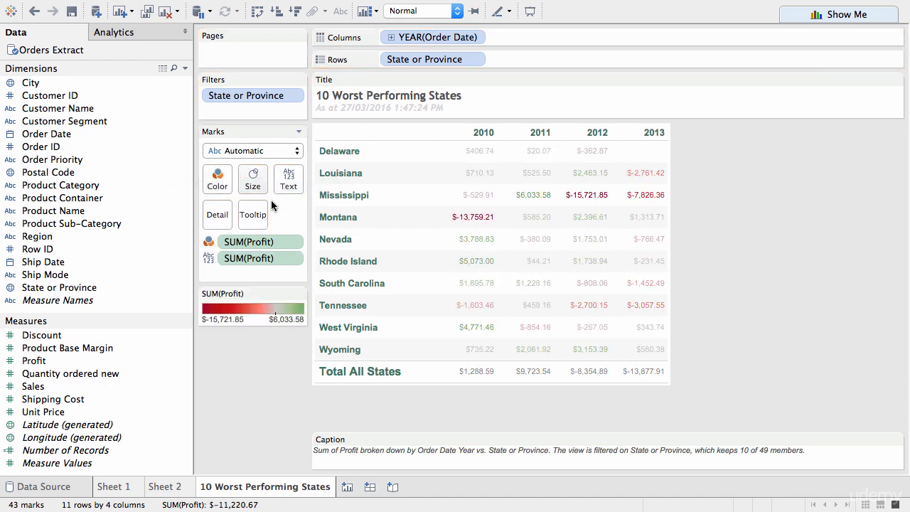
mouse_move(545, 217)
click(218, 179)
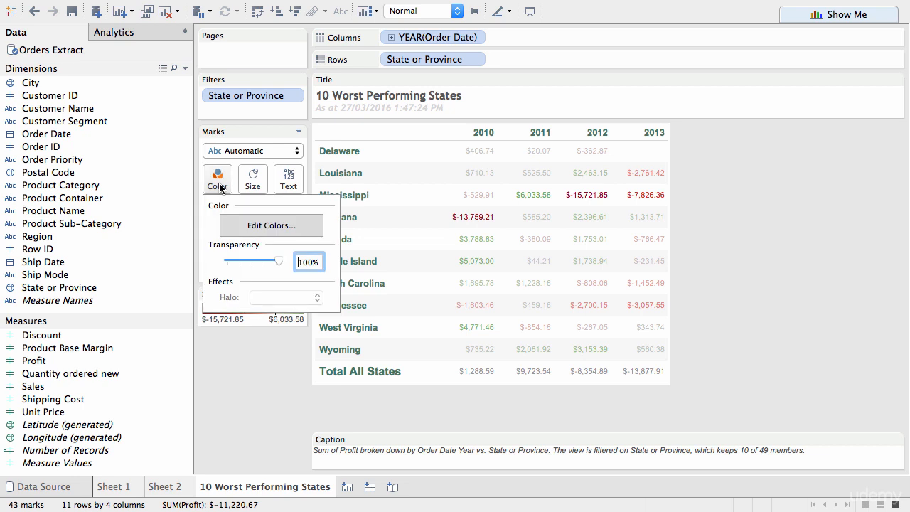
click(292, 224)
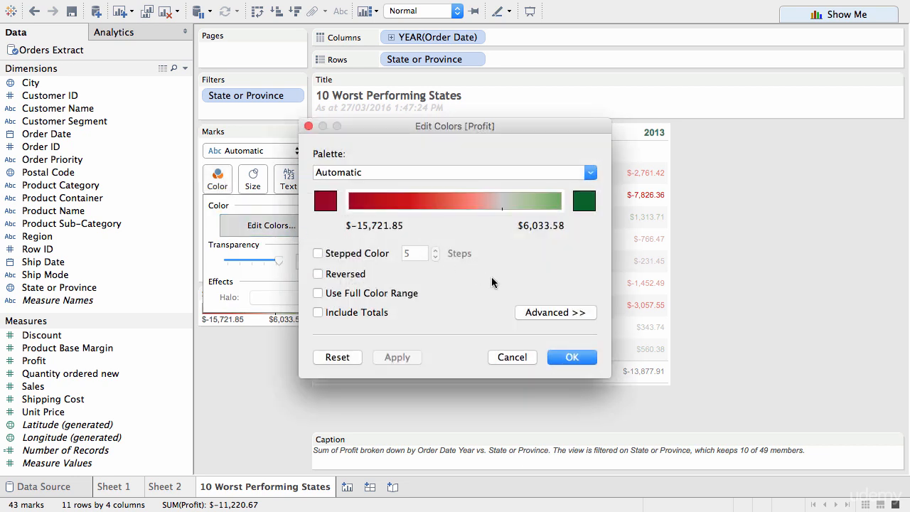
click(361, 255)
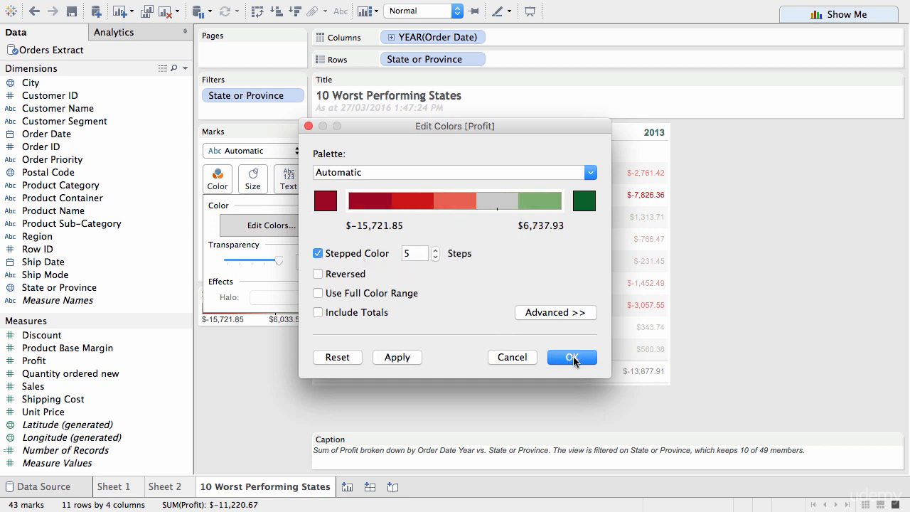
click(573, 357)
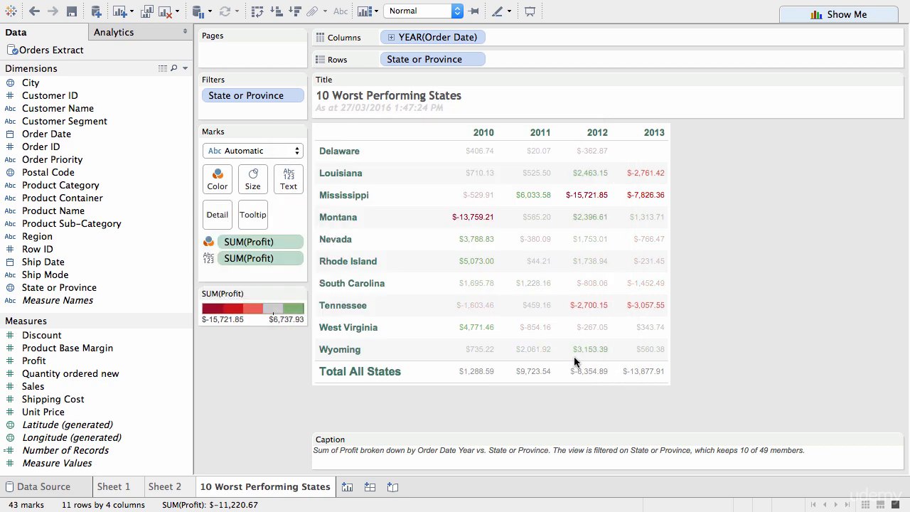
Step: Increase the Profit color scale to 10 steps and inspect Mississippi's 2011 profit value in the recolored table
mouse_move(590, 200)
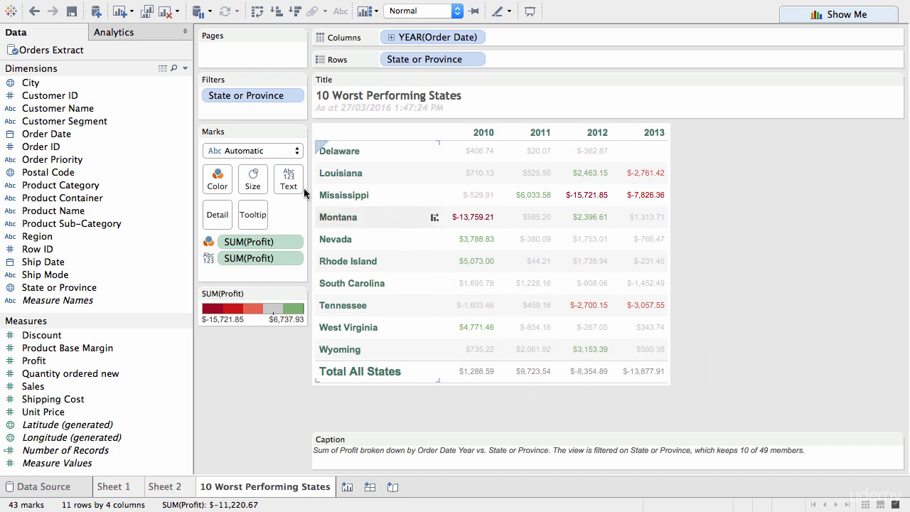
click(216, 180)
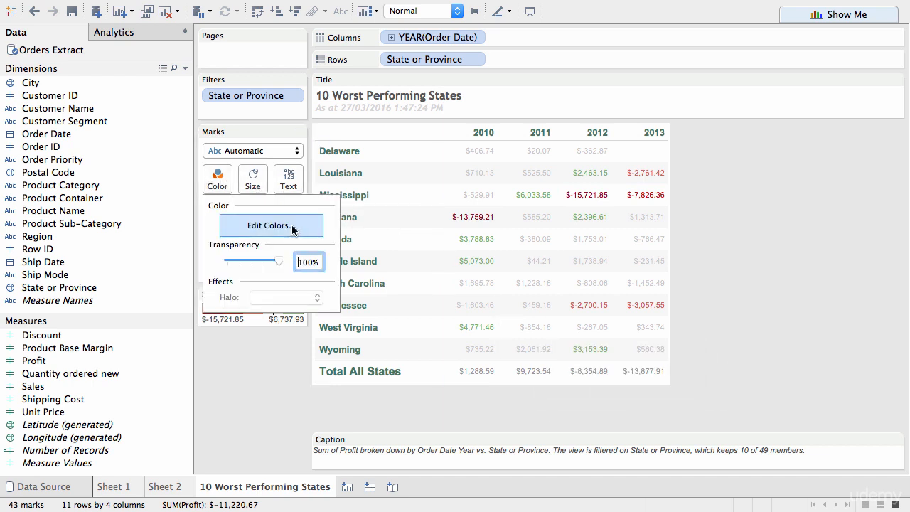
click(291, 224)
click(437, 250)
click(436, 250)
click(437, 251)
click(436, 250)
click(437, 250)
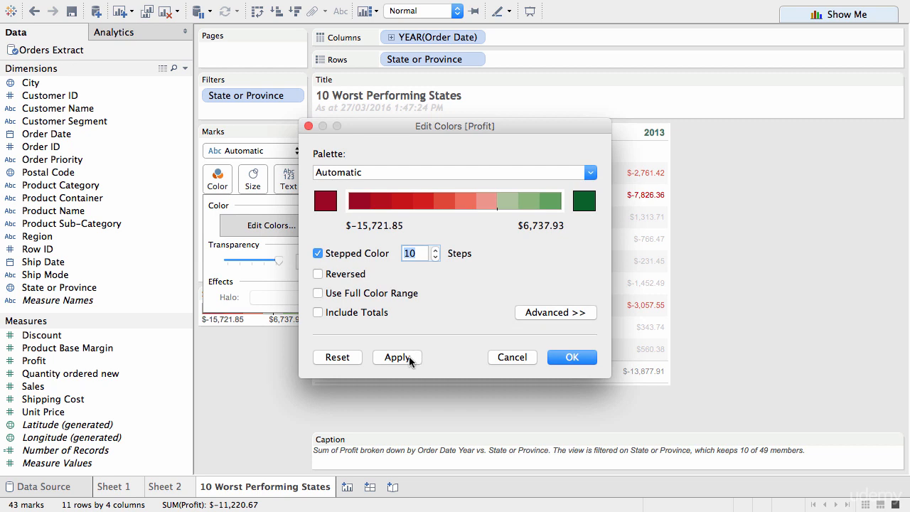
click(582, 357)
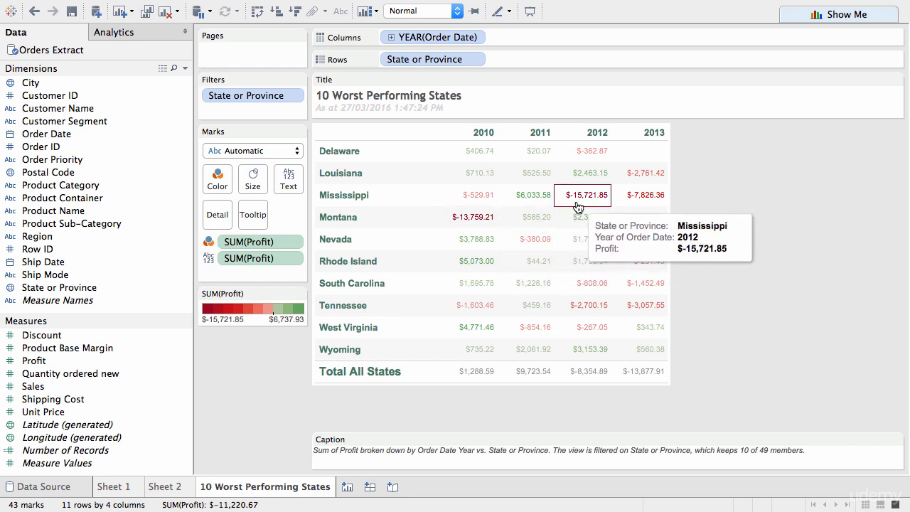
click(539, 204)
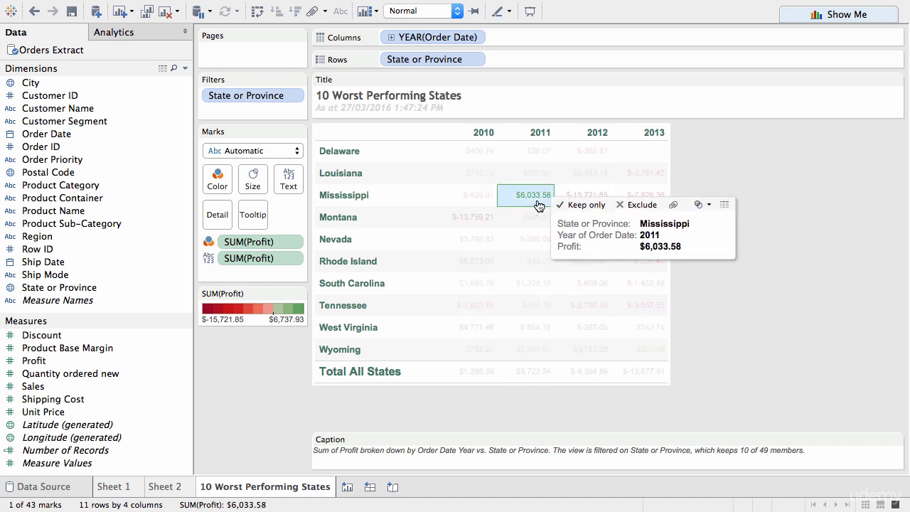
click(538, 205)
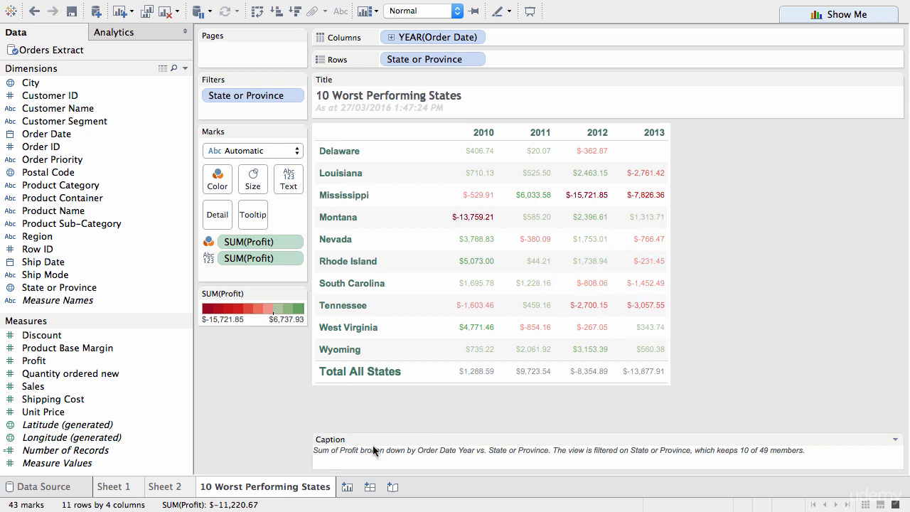
Step: Duplicate the 10 Worst Performing States sheet and convert the copy to a discrete line chart
right_click(292, 487)
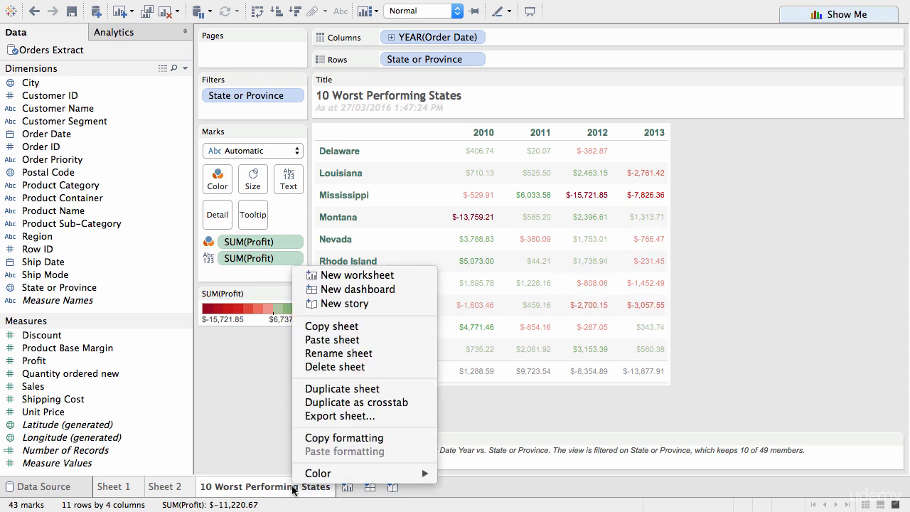
click(373, 389)
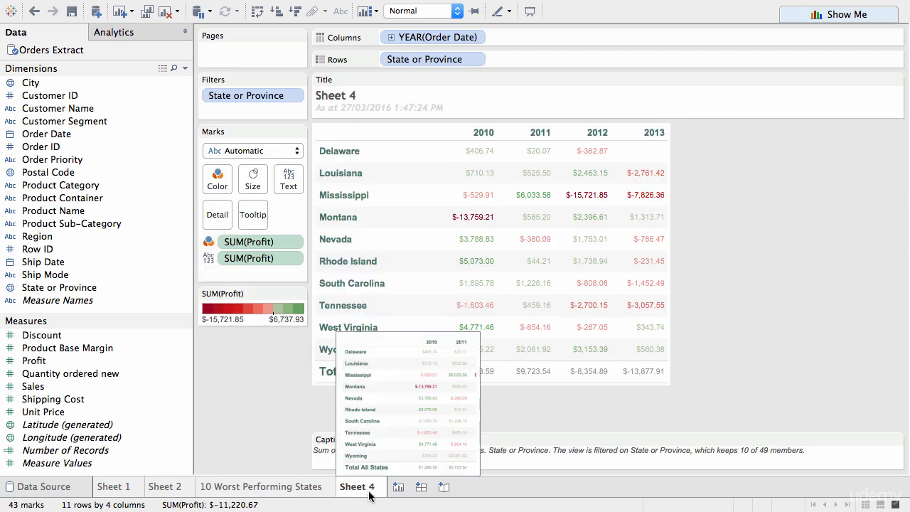
click(830, 13)
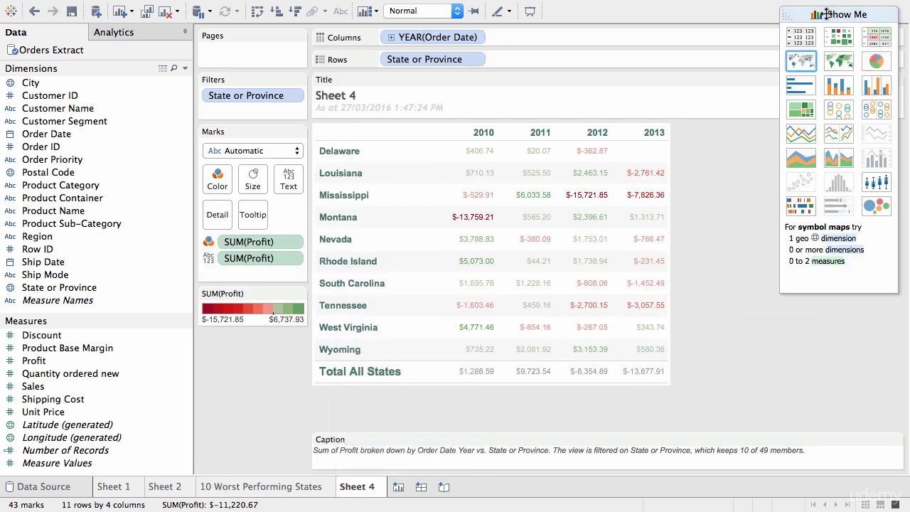
click(846, 134)
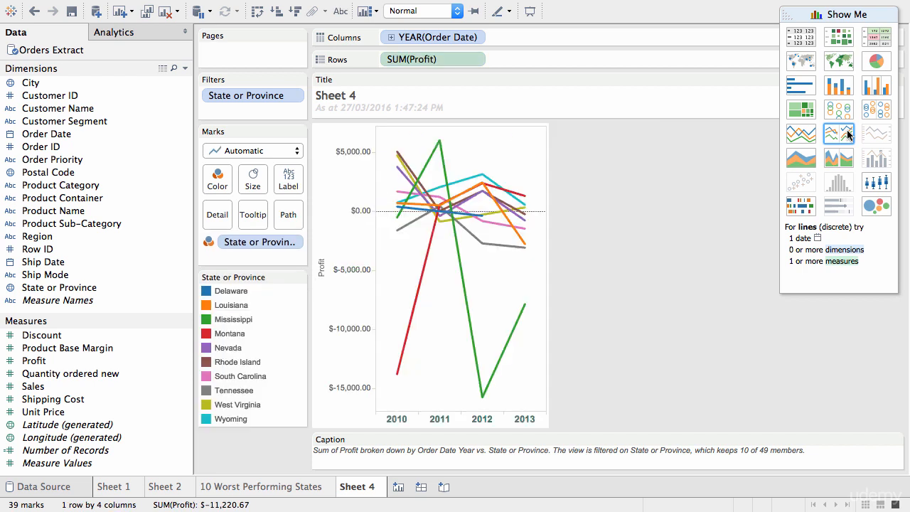
click(857, 14)
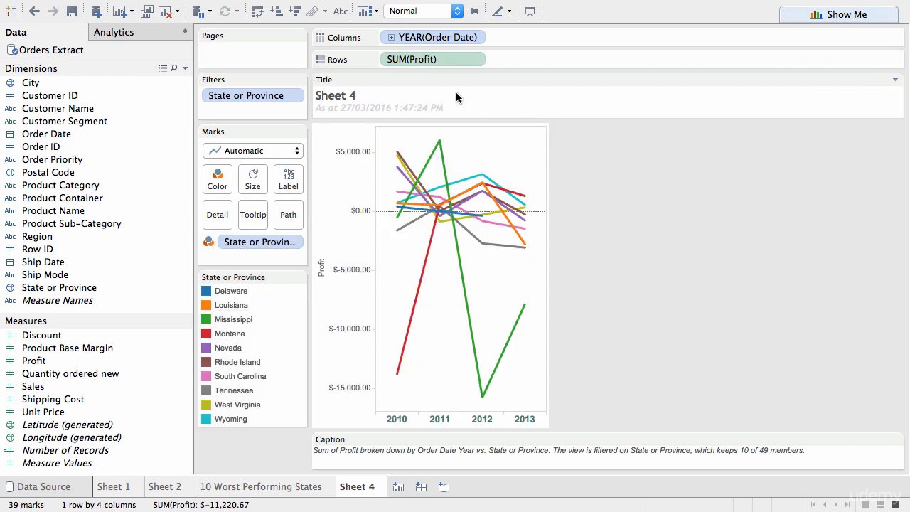
Step: Fit the line chart to the full width and change Order Date to continuous months
click(431, 13)
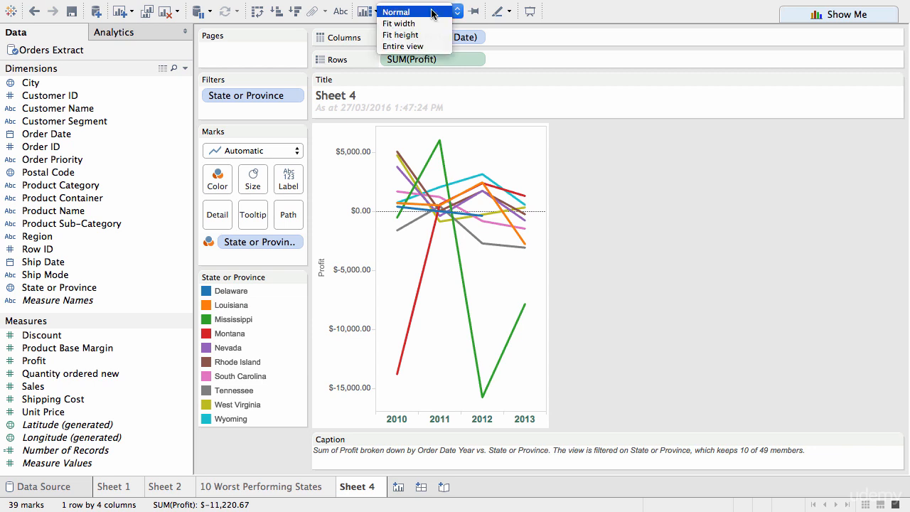
click(425, 24)
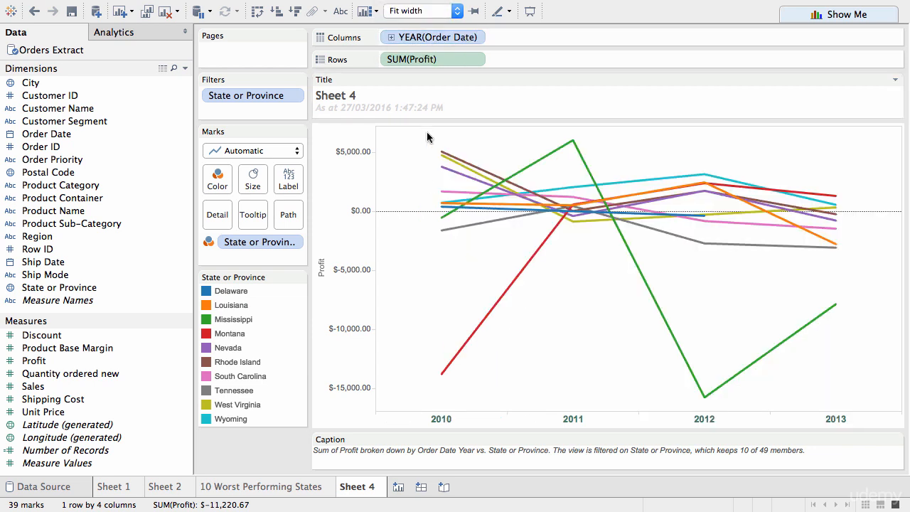
click(475, 39)
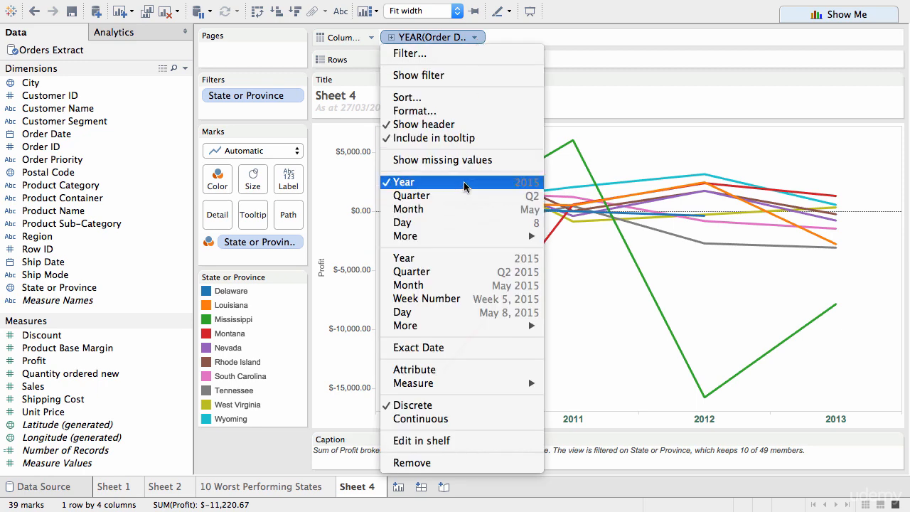
click(451, 288)
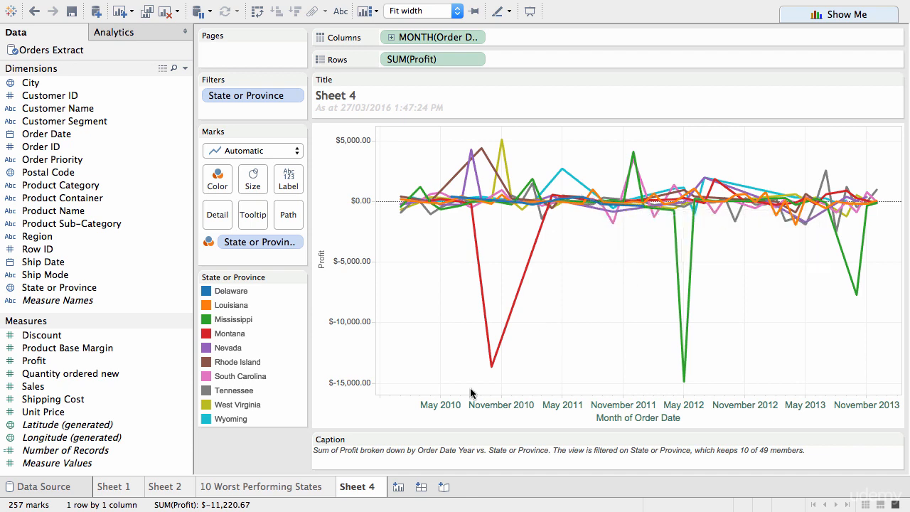
Step: Rename Sheet 4 as "10 worst states - trend"
right_click(357, 491)
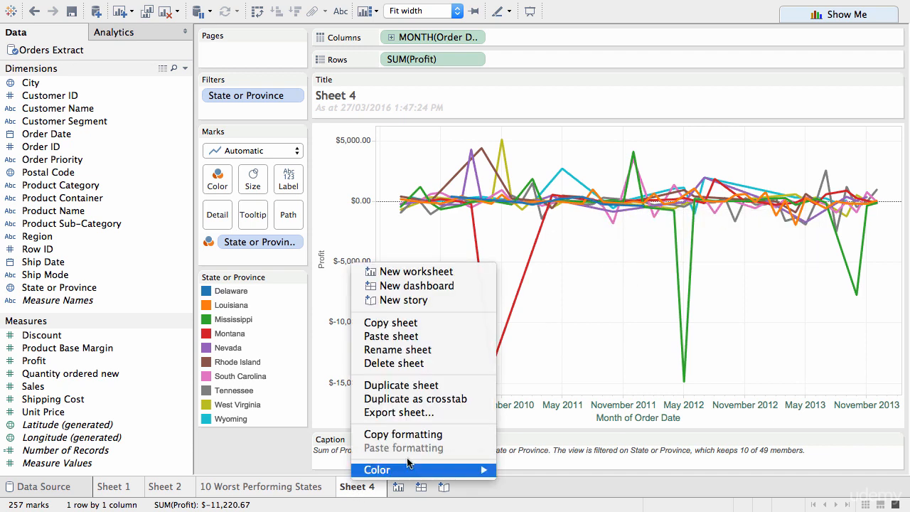
click(425, 350)
text(10 worst states - trend)
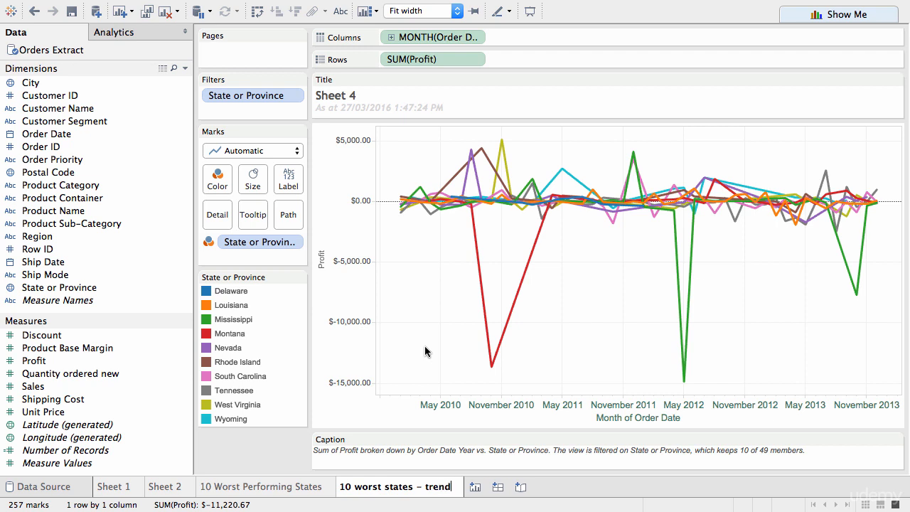
key(Return)
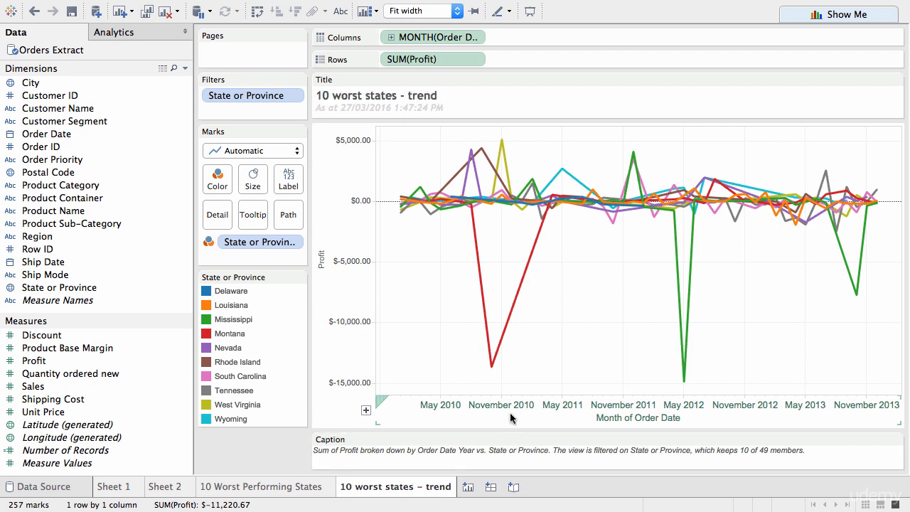
Step: Try to set the default font size of the Profit axis to 6 pt
click(350, 258)
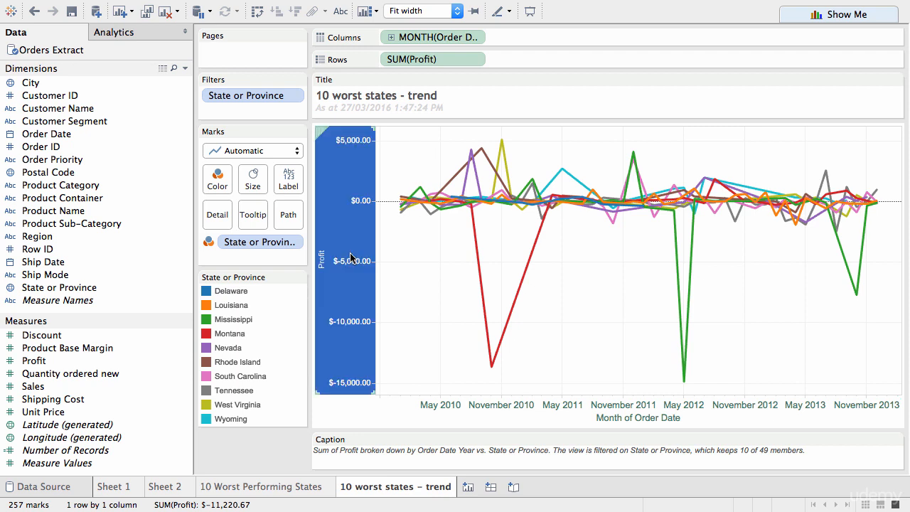
right_click(350, 257)
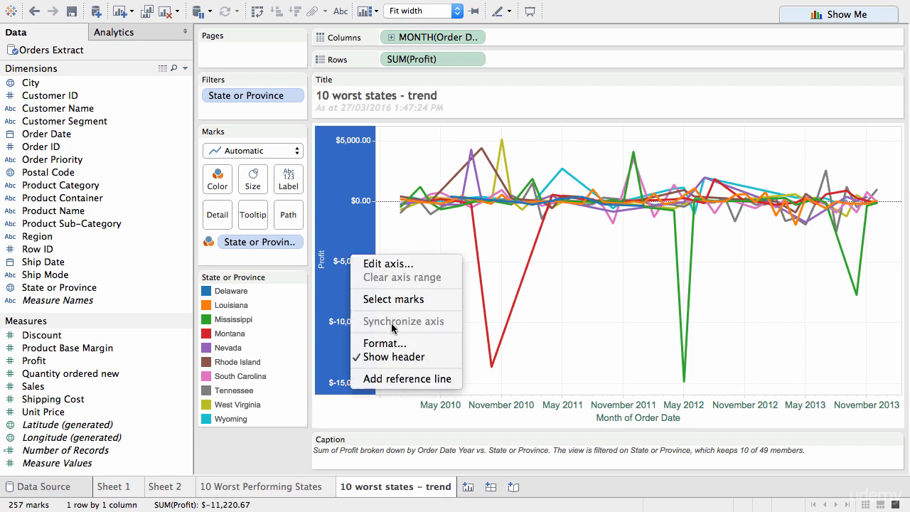
click(377, 342)
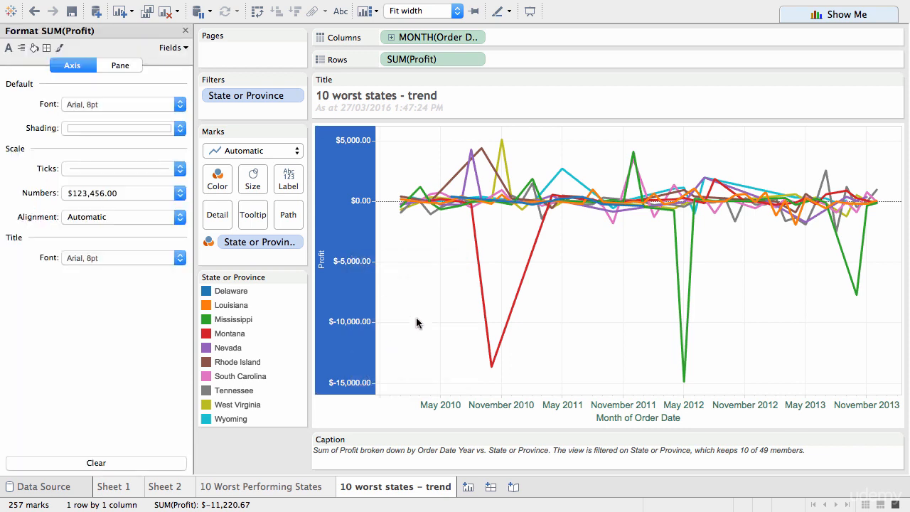
click(85, 105)
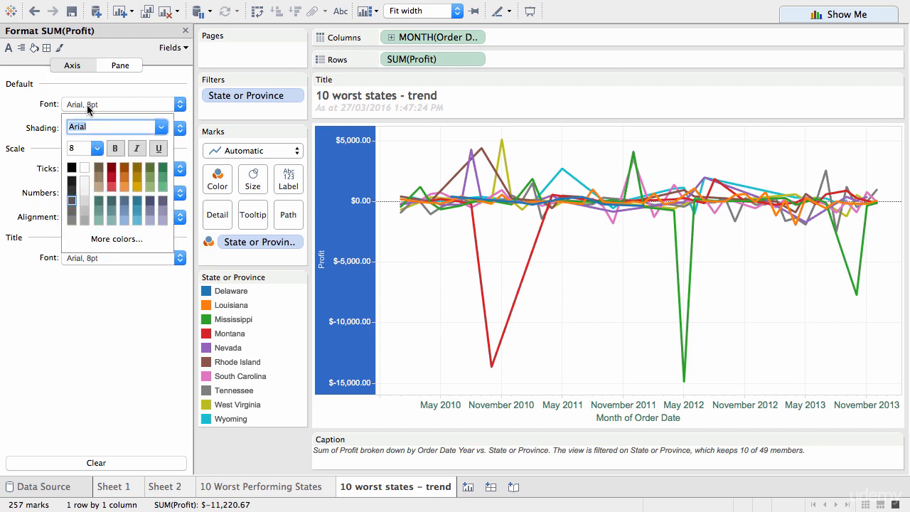
click(80, 148)
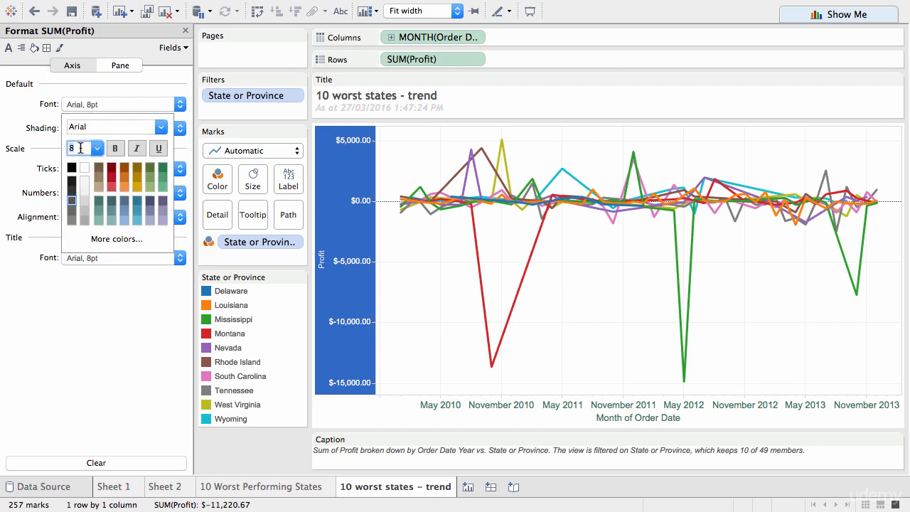
text(6)
key(Tab)
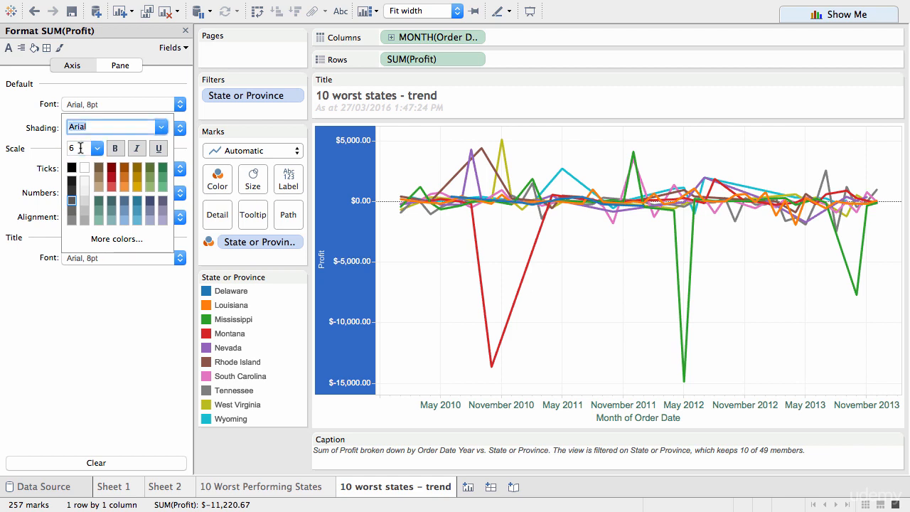
click(163, 105)
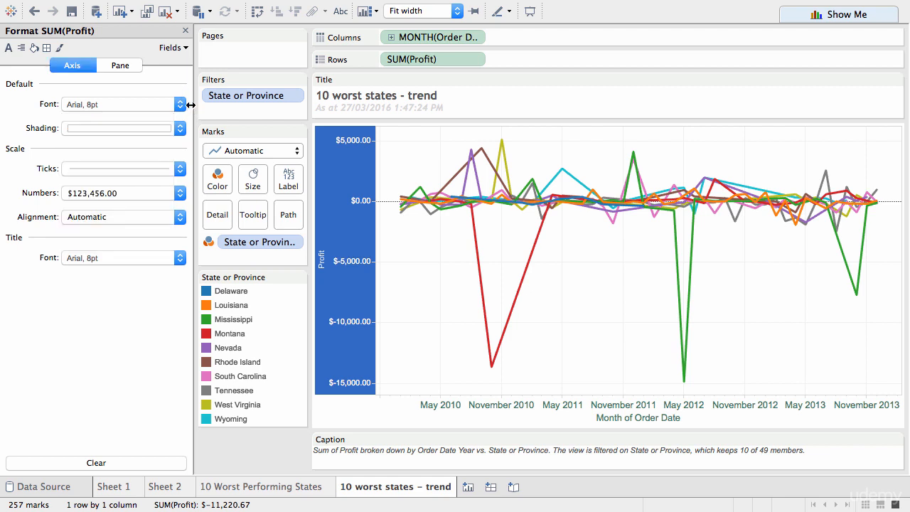
click(144, 105)
click(76, 148)
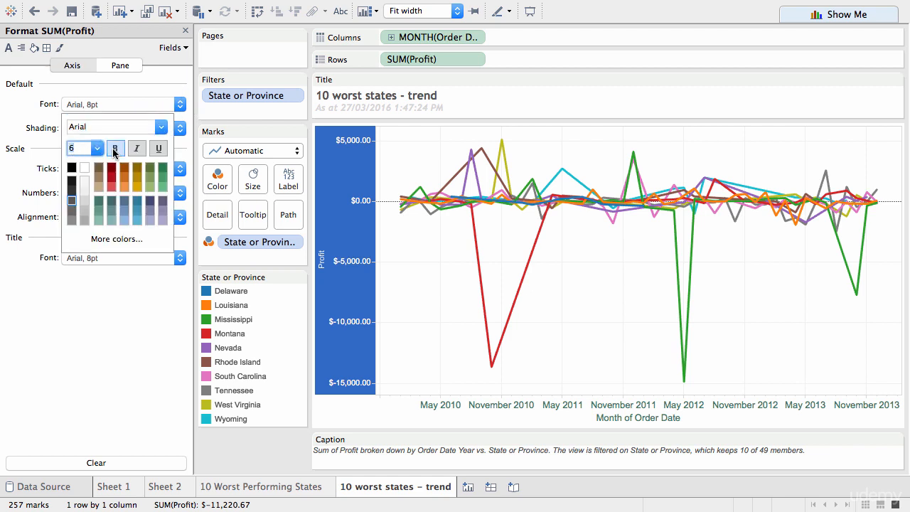
click(29, 151)
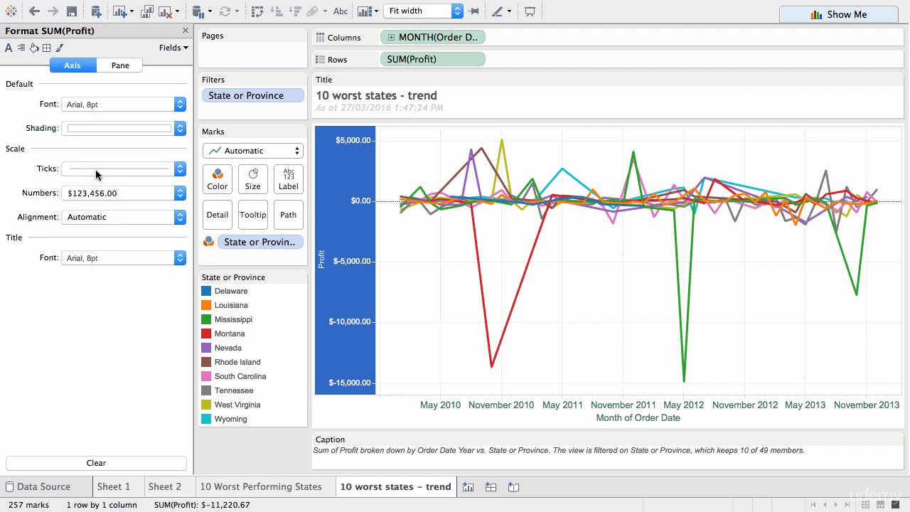
Step: Set the title font size of the Profit axis to 10 pt
click(98, 258)
click(99, 302)
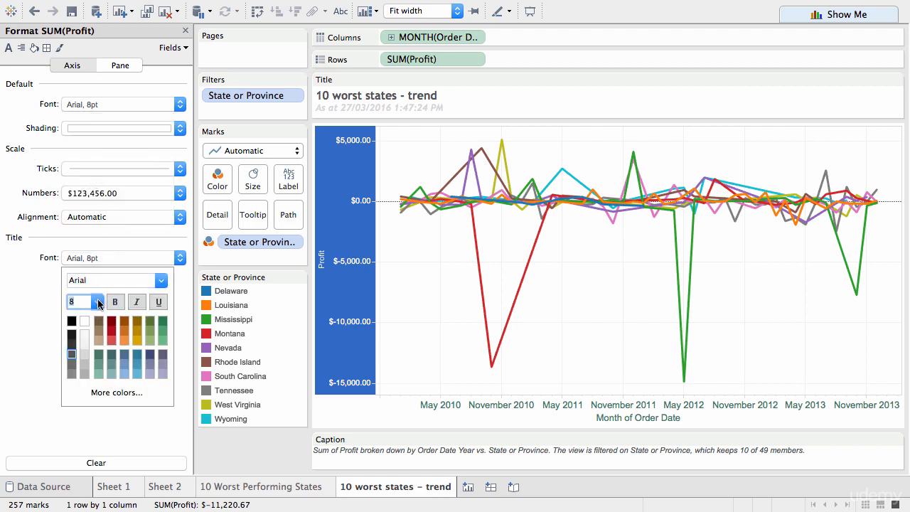
click(85, 340)
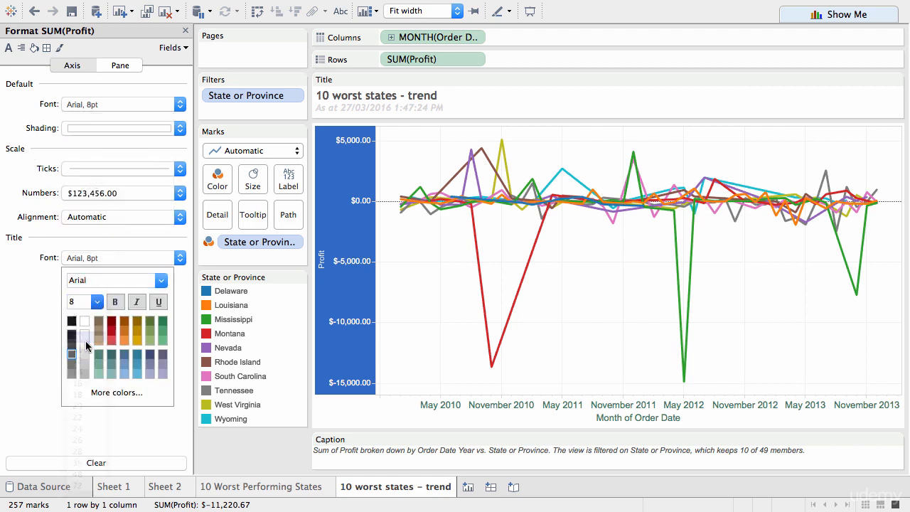
click(28, 344)
Step: Reverse the scale of the Profit axis and set its title to "Profit (reversed)"
right_click(362, 250)
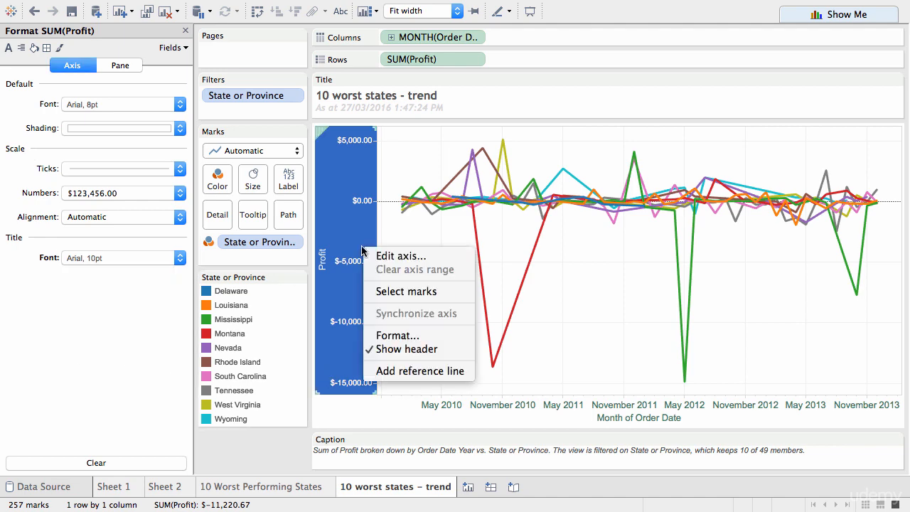
click(400, 256)
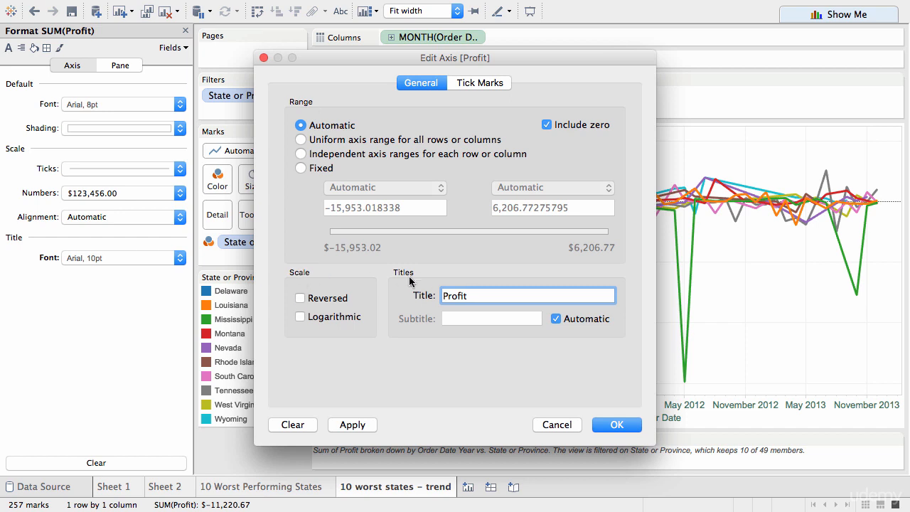
click(333, 299)
text(reversed))
click(613, 423)
Step: Add a mark annotation to Montana's October 2010 peak, keeping the default state, month and profit text
mouse_move(501, 160)
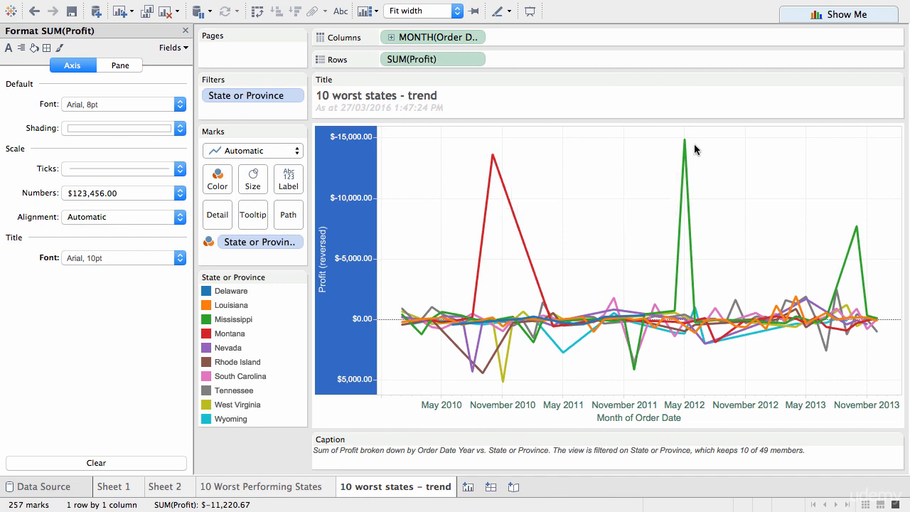
click(504, 164)
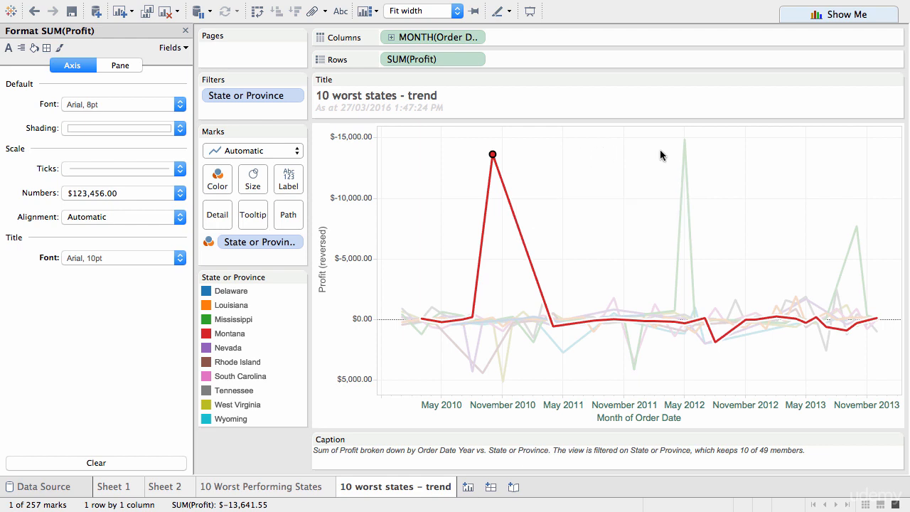
right_click(494, 157)
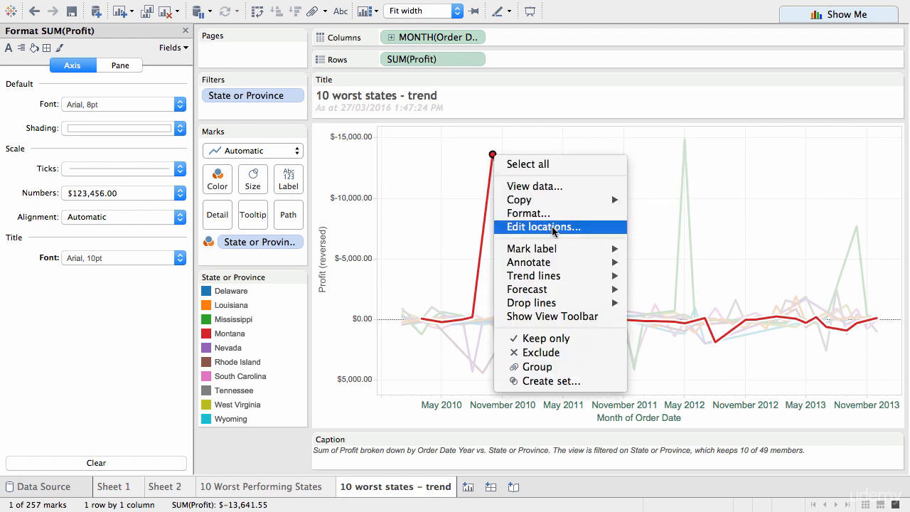
mouse_move(561, 263)
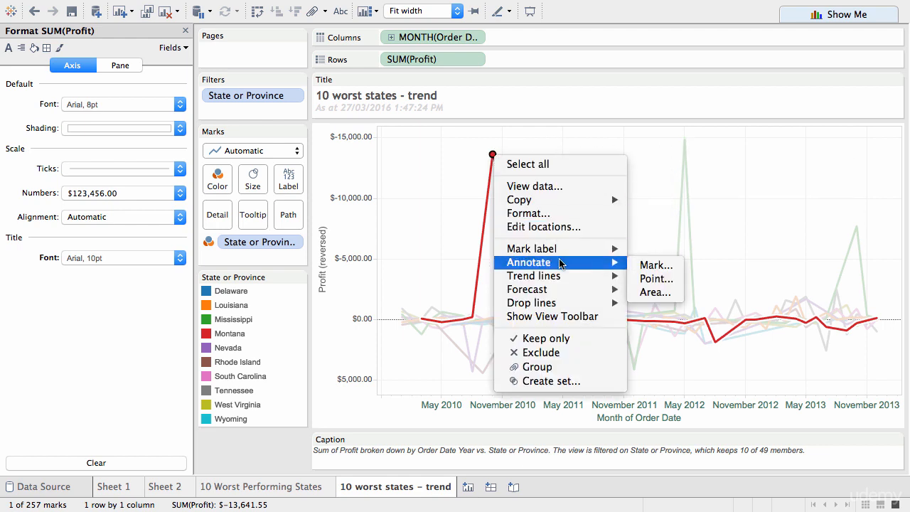
click(654, 266)
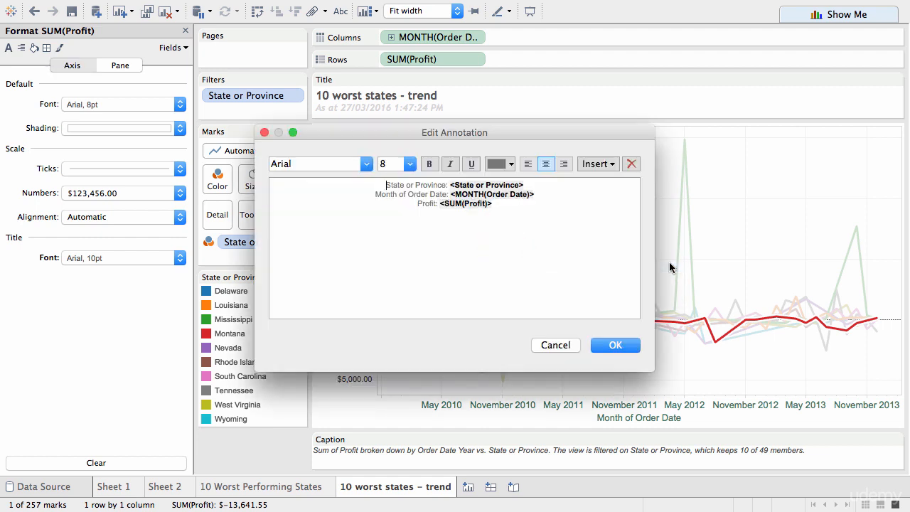
key(super+a)
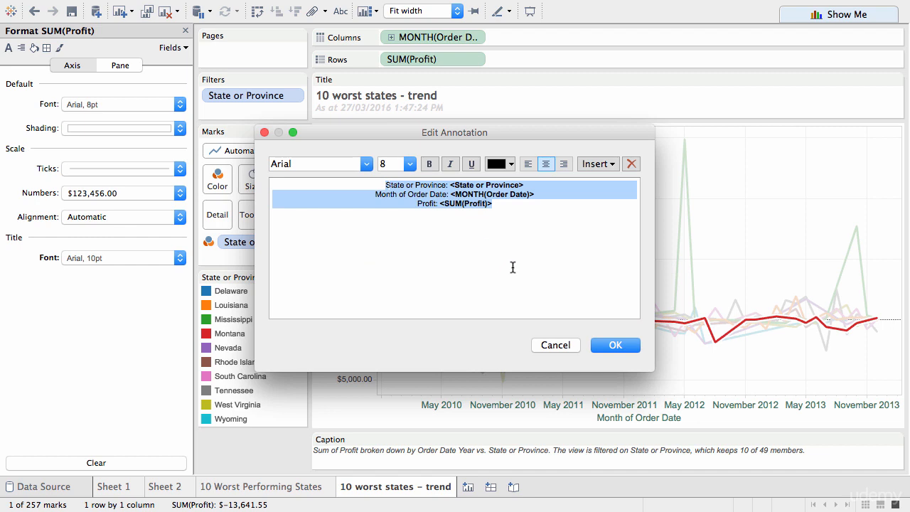
click(611, 345)
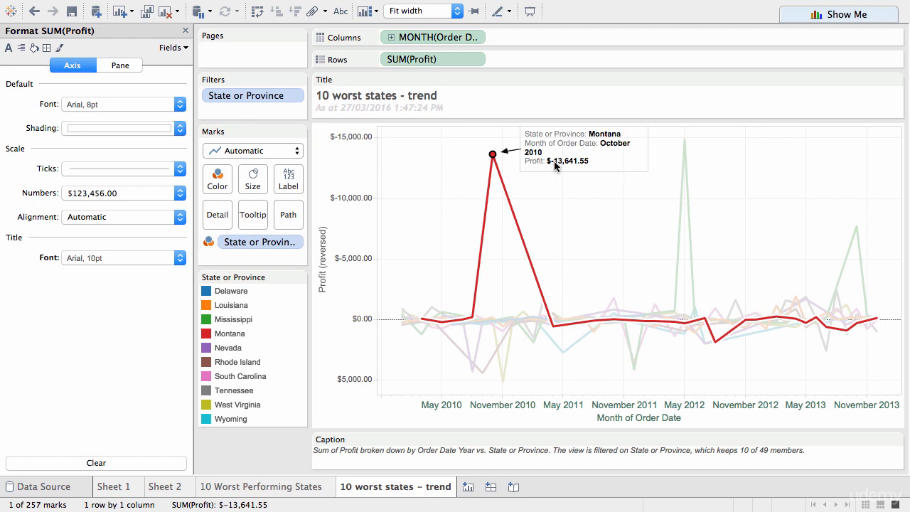
Step: Set the Profit line of the Montana annotation to font size 10 and close the formatting options
right_click(494, 156)
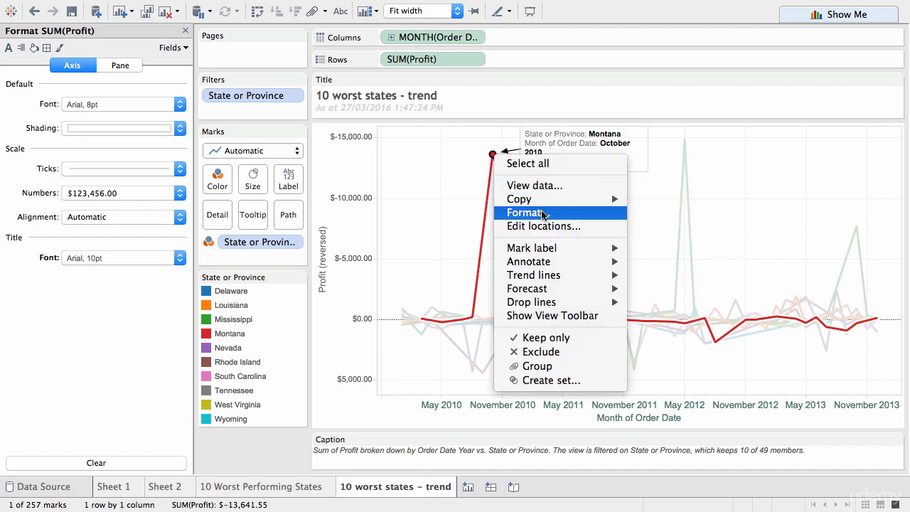
right_click(563, 145)
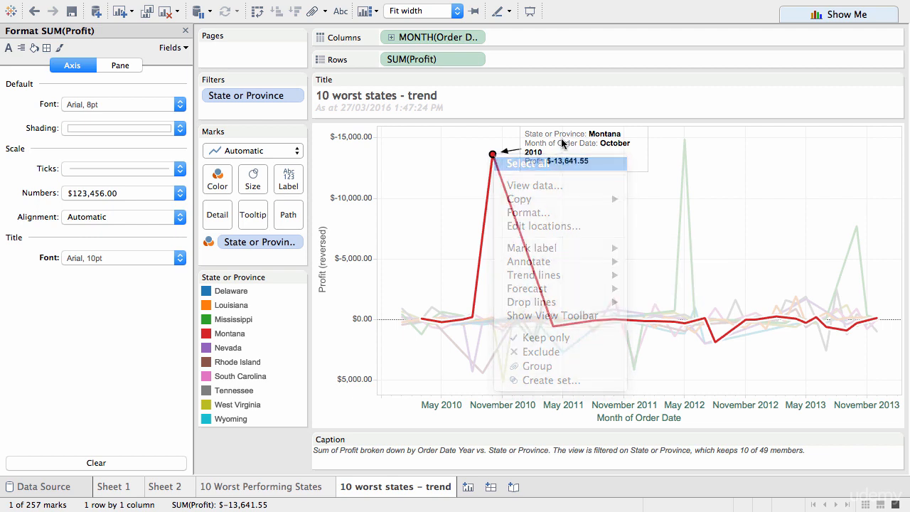
click(573, 163)
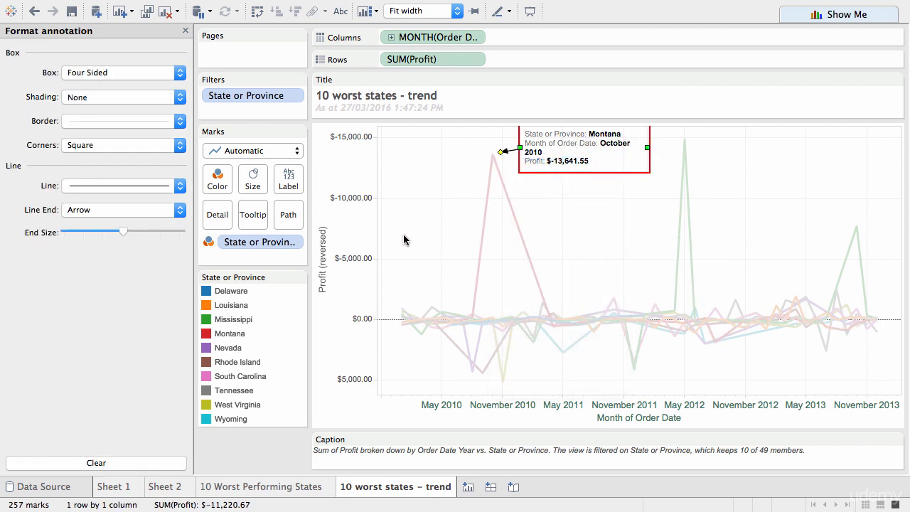
double_click(557, 149)
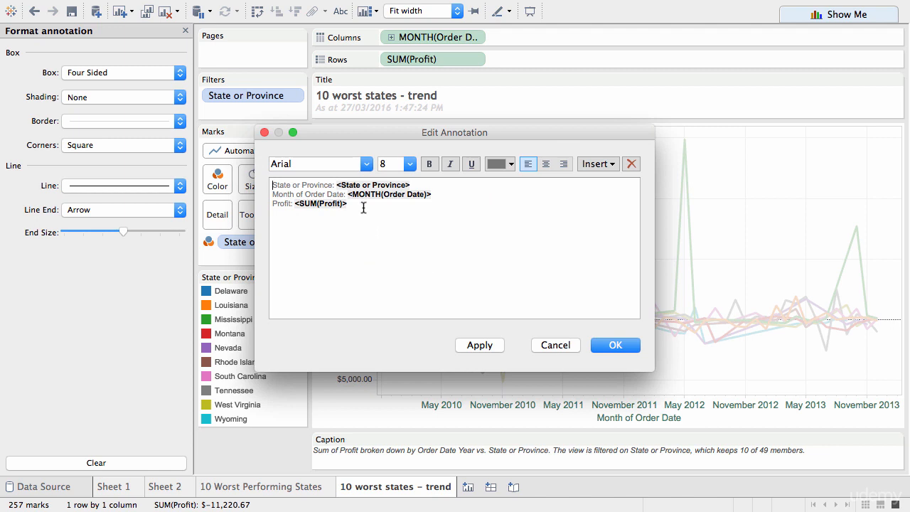
drag(362, 208, 276, 200)
click(408, 165)
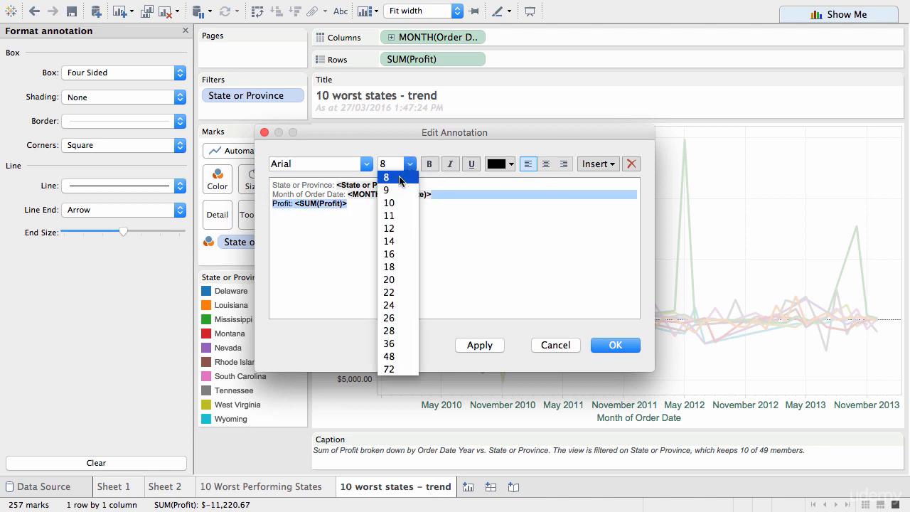
click(388, 203)
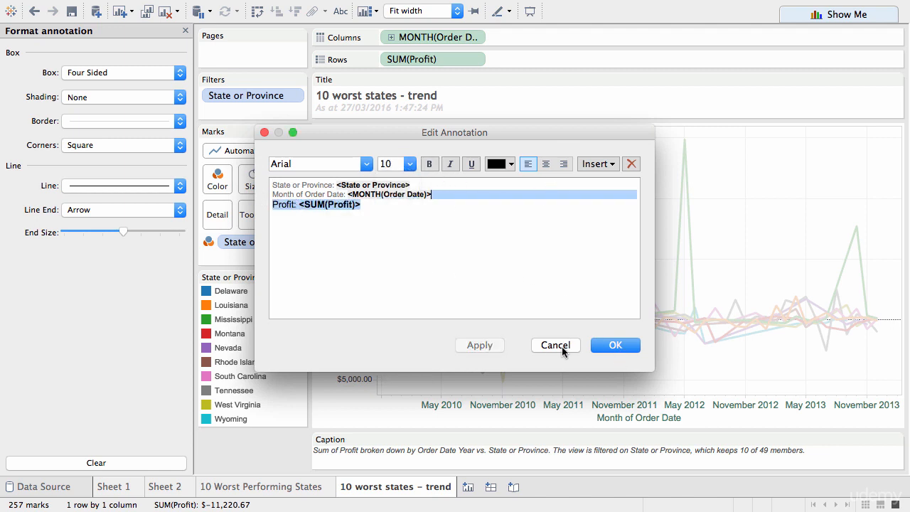
click(604, 345)
click(603, 248)
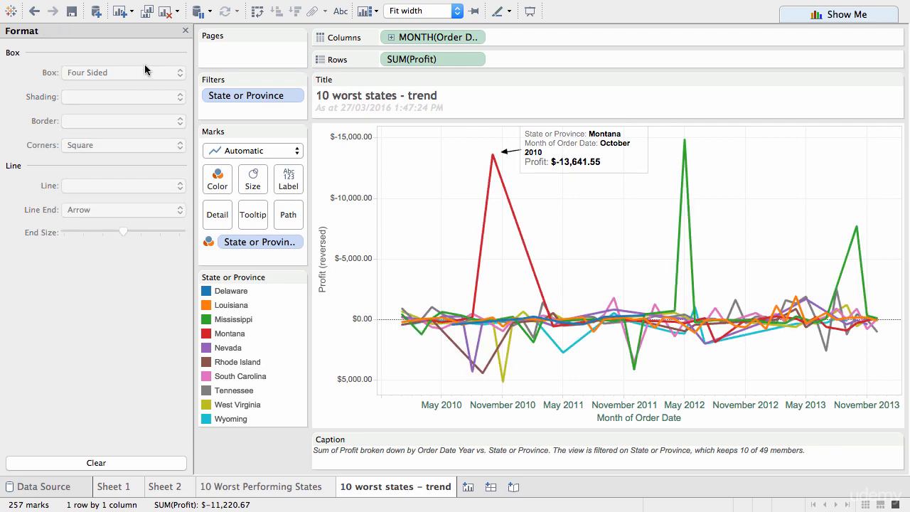
click(186, 31)
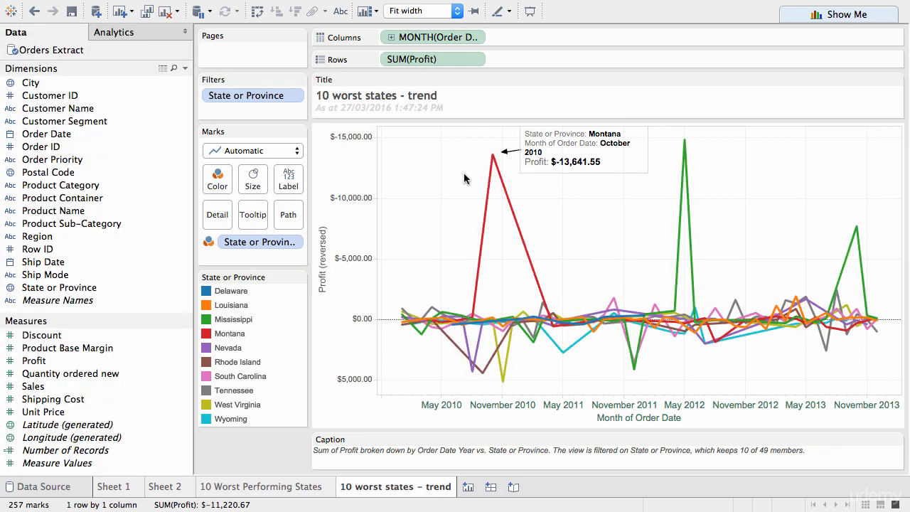
Step: Move the Montana annotation slightly down and to the right of the peak, and remove it from the chart
click(616, 169)
drag(615, 169, 625, 196)
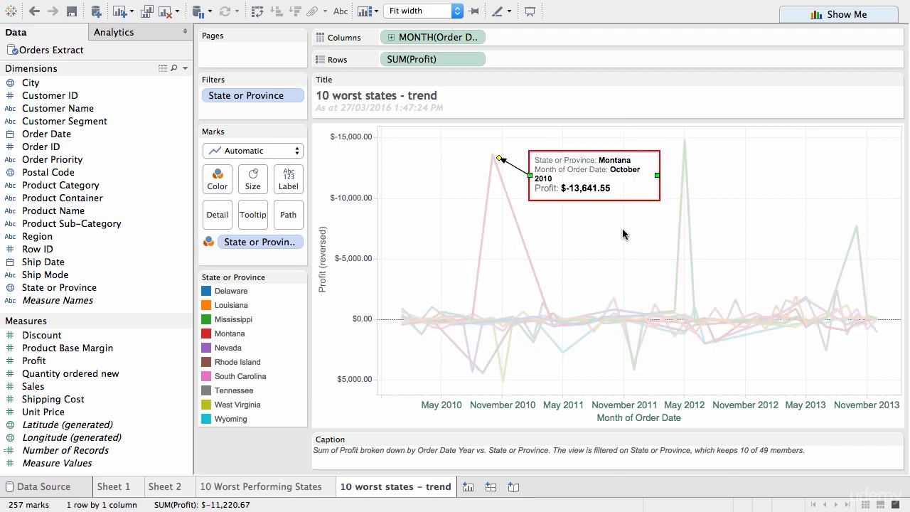
click(622, 229)
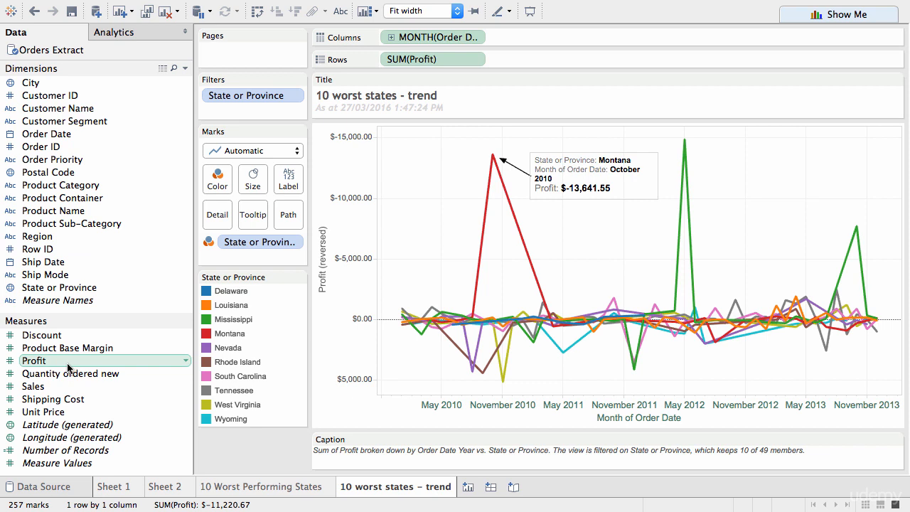
right_click(547, 191)
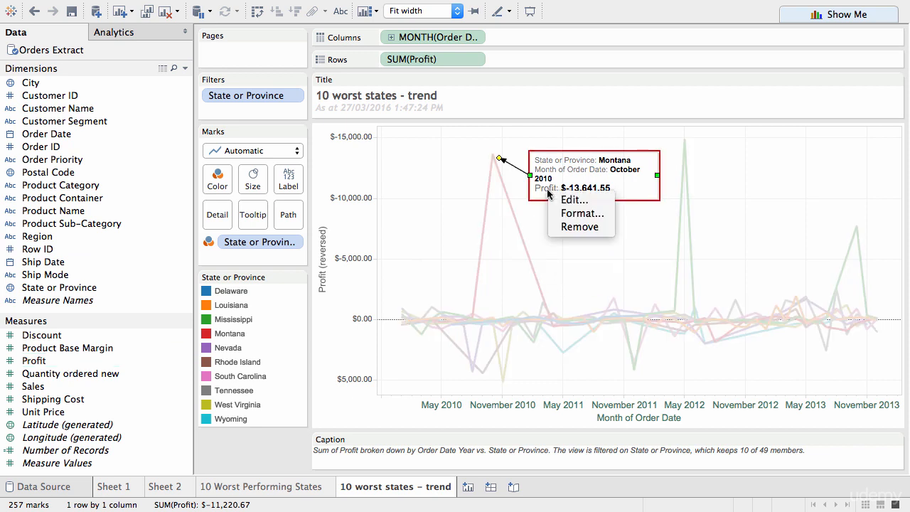
click(565, 226)
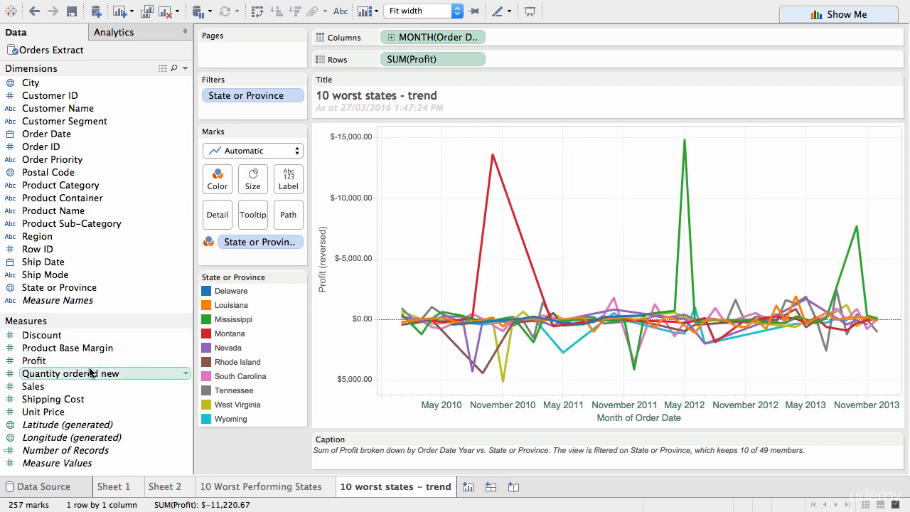
Step: Label the chart's line marks with both Profit and Sales
mouse_move(42, 361)
mouse_down()
mouse_move(272, 221)
mouse_move(288, 183)
mouse_up()
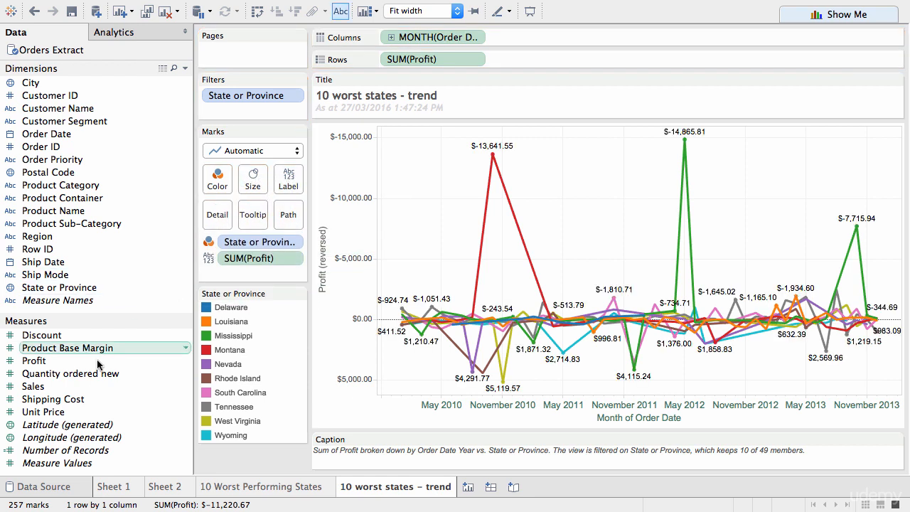
drag(43, 386, 290, 186)
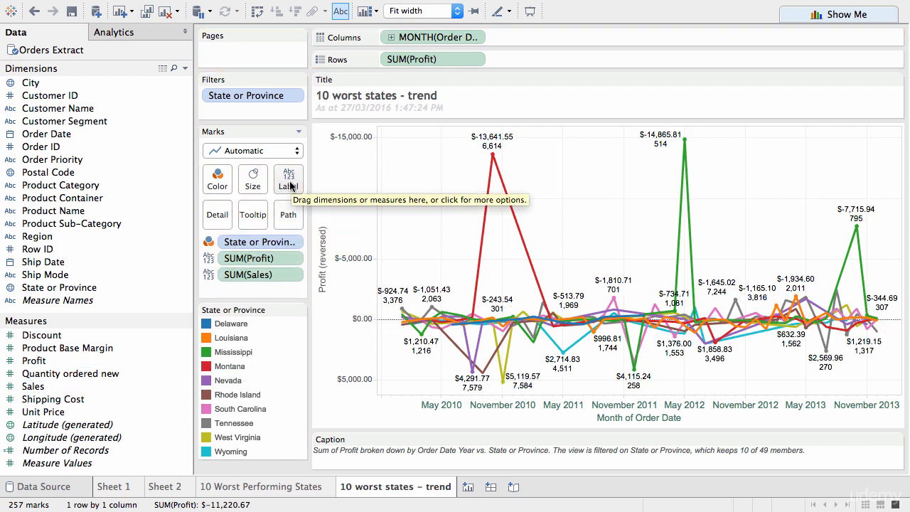
Step: Edit the text of the profit and sales labels, trying font sizes 10 and 6 on both lines, and apply
click(290, 185)
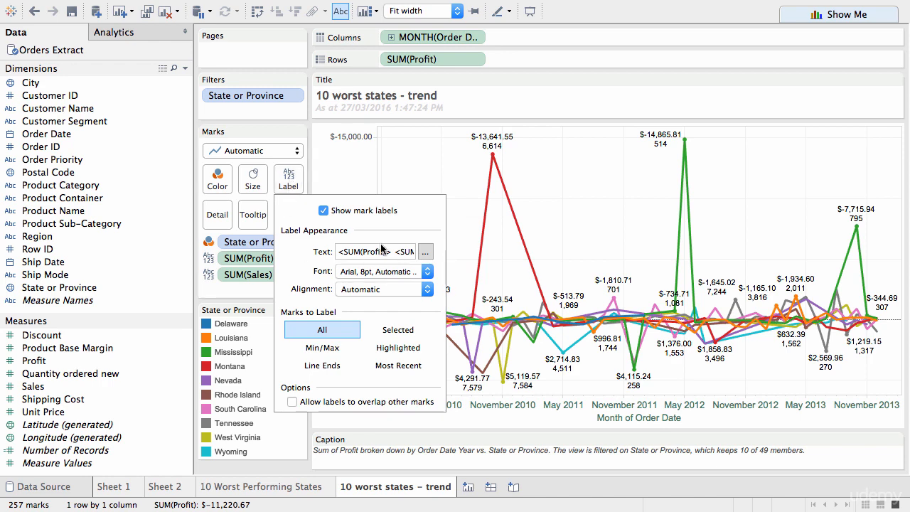
click(425, 252)
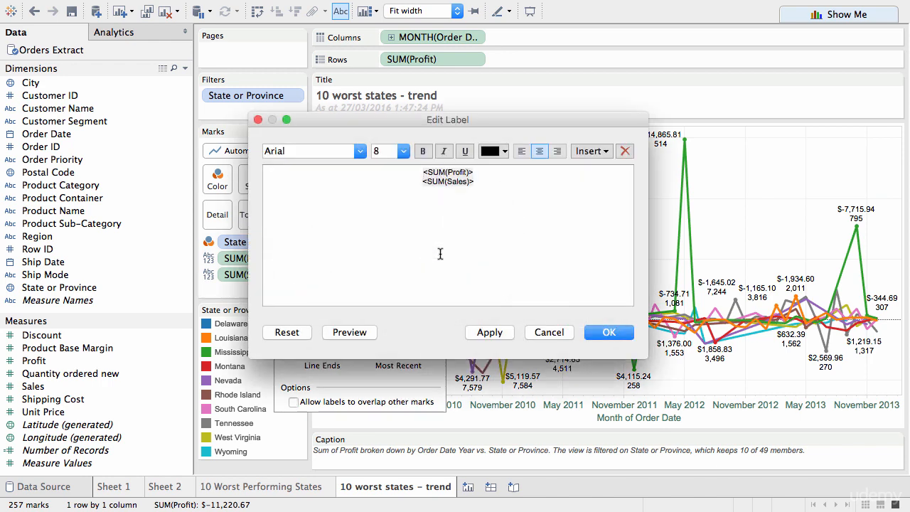
key(super+a)
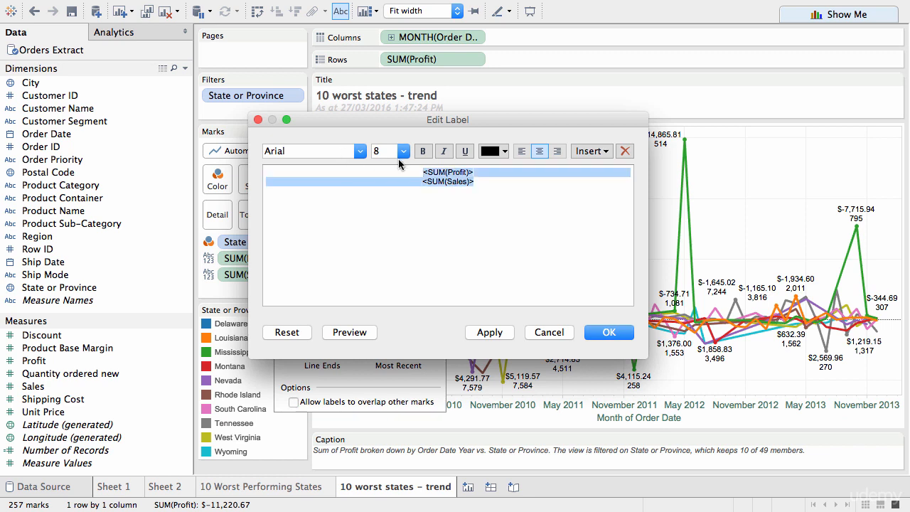
click(403, 150)
click(391, 190)
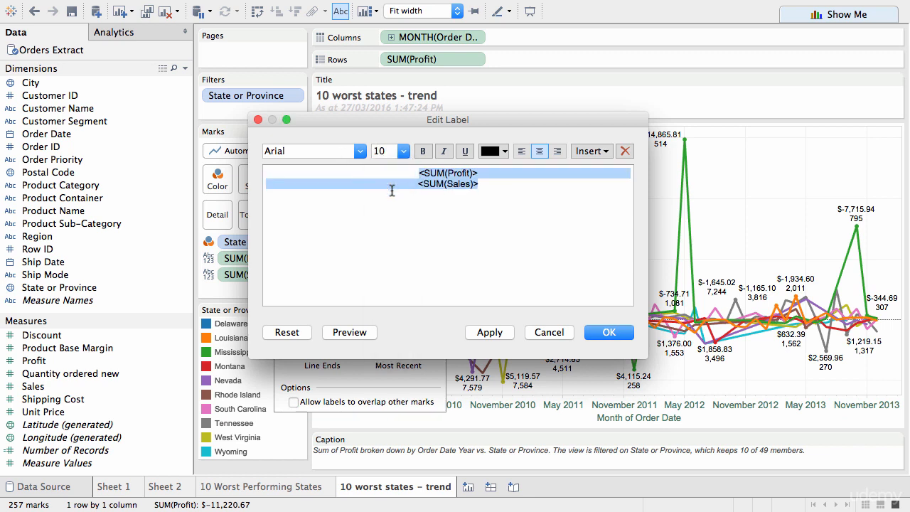
click(399, 152)
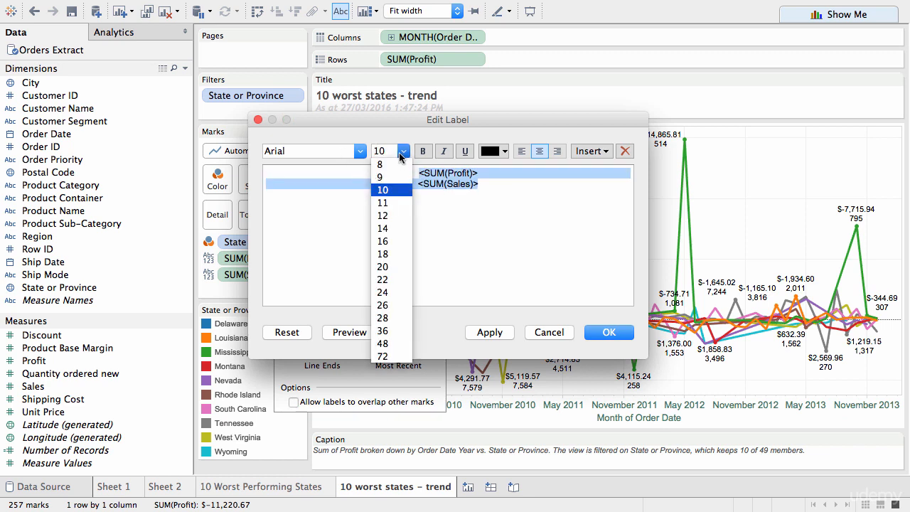
click(399, 156)
text(6)
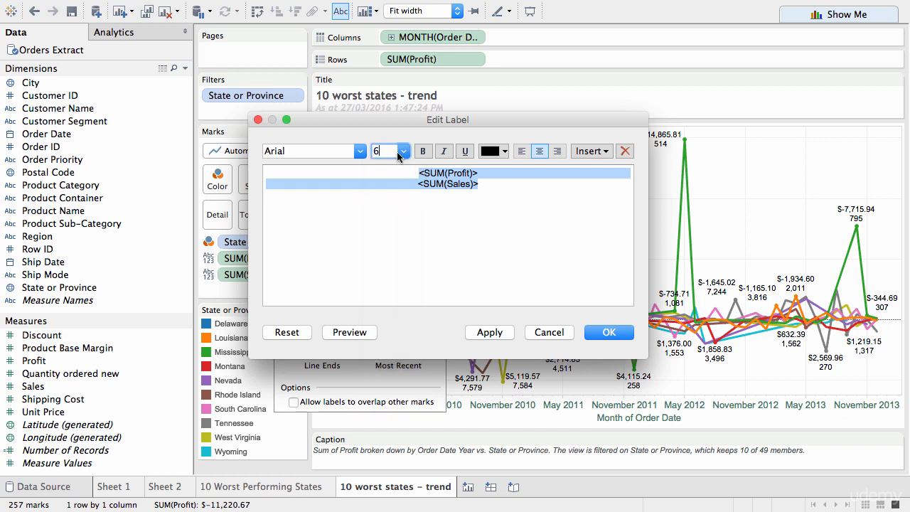
key(Return)
click(502, 335)
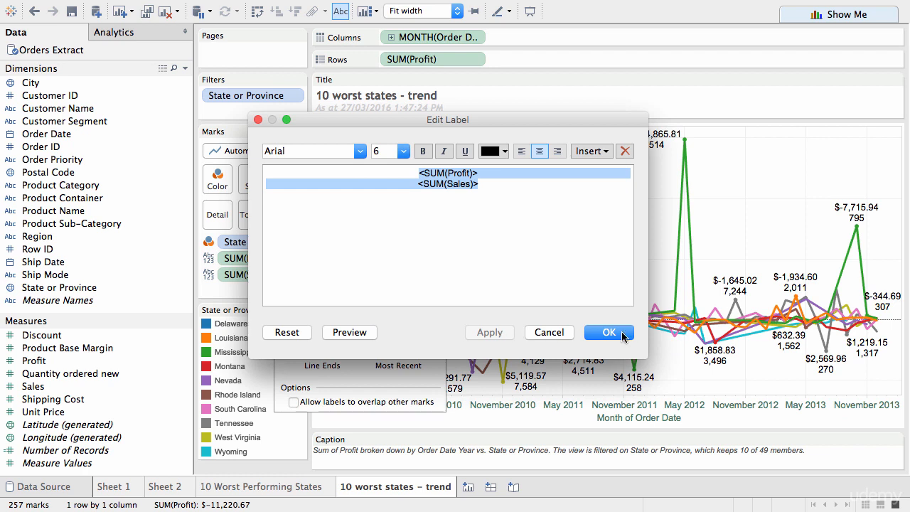
Step: Set the profit and sales label text back to font size 8 and apply it
click(389, 149)
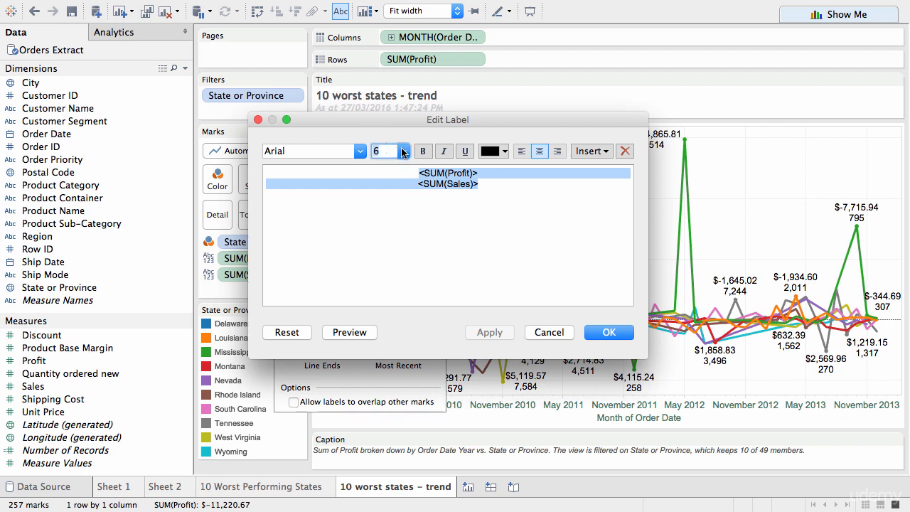
click(403, 151)
click(404, 165)
click(500, 332)
click(609, 332)
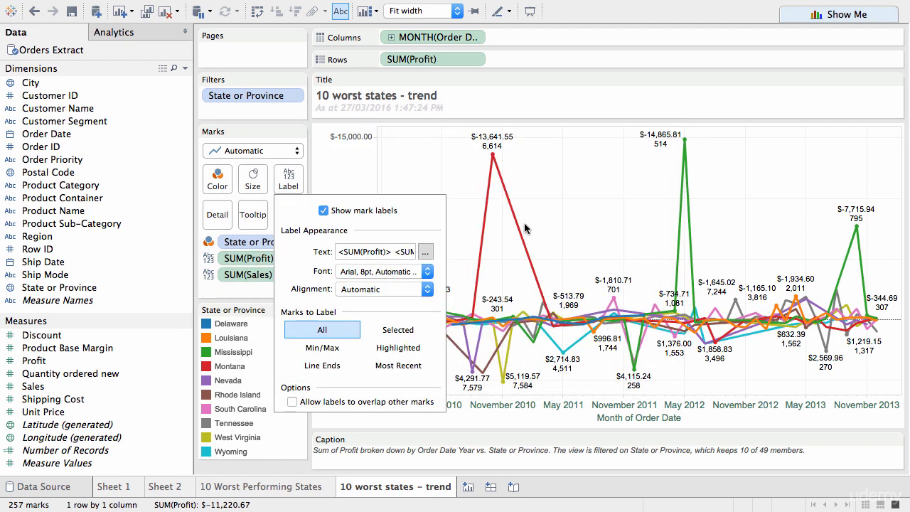
Step: Try limiting the mark labels to Min/Max, Line Ends and Selected in turn
mouse_move(524, 224)
click(339, 347)
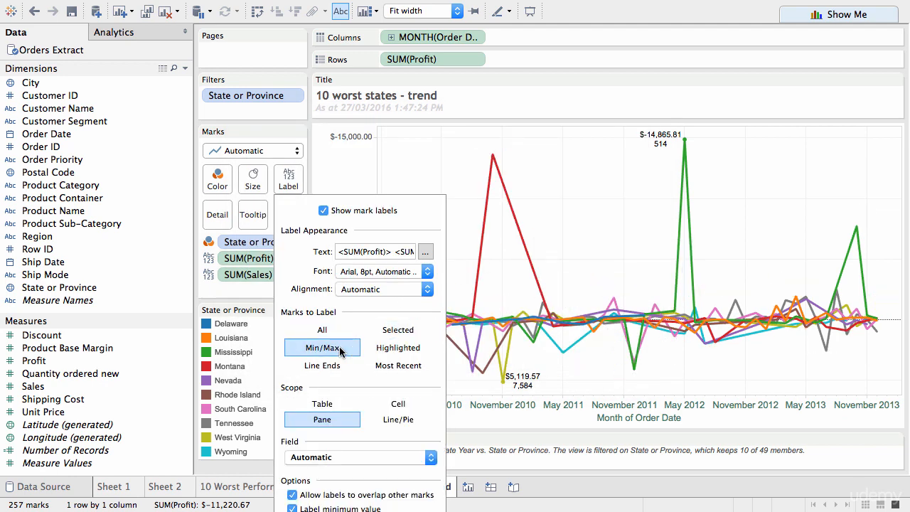
click(344, 365)
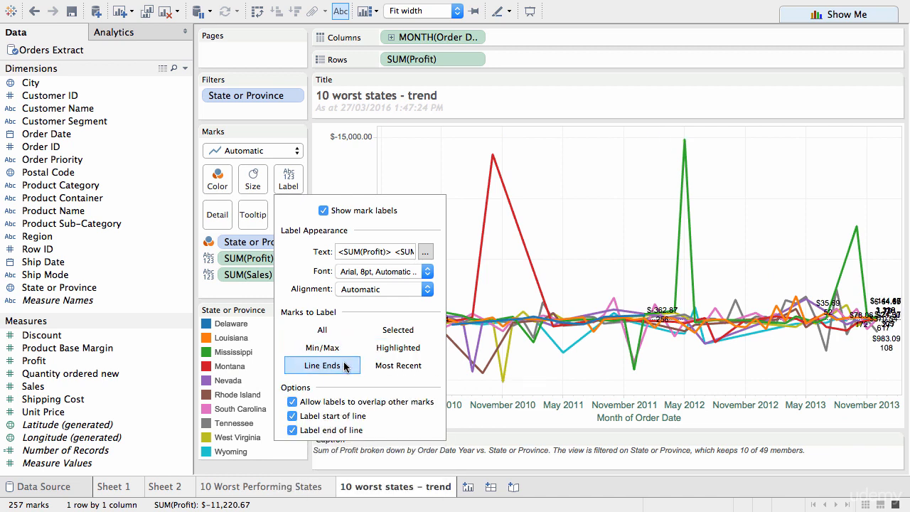
click(396, 332)
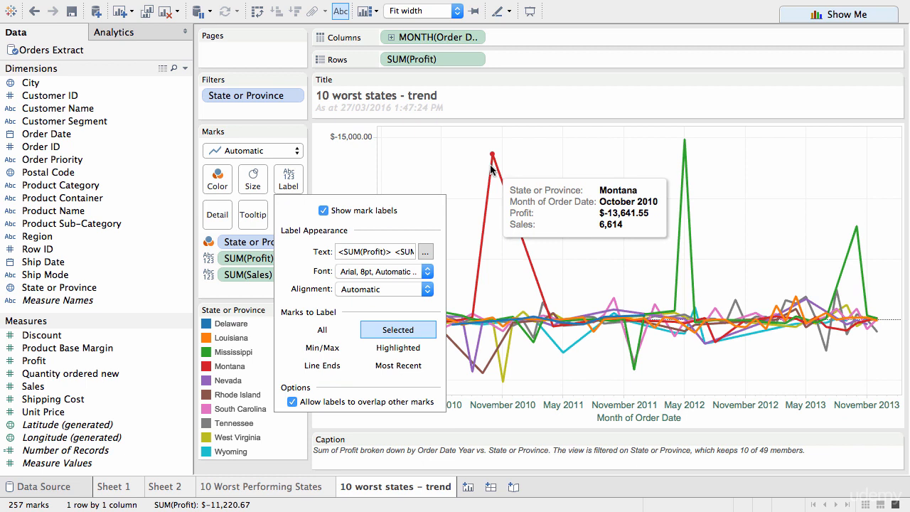
Step: Limit the labels to highlighted marks and test this by selecting the Montana and Mississippi peaks together
click(400, 346)
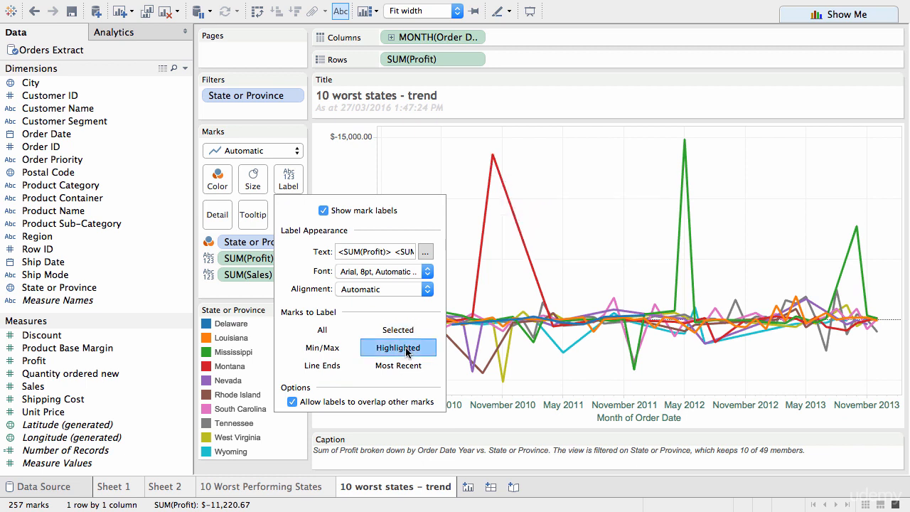
click(555, 271)
drag(578, 283, 646, 345)
drag(469, 131, 725, 178)
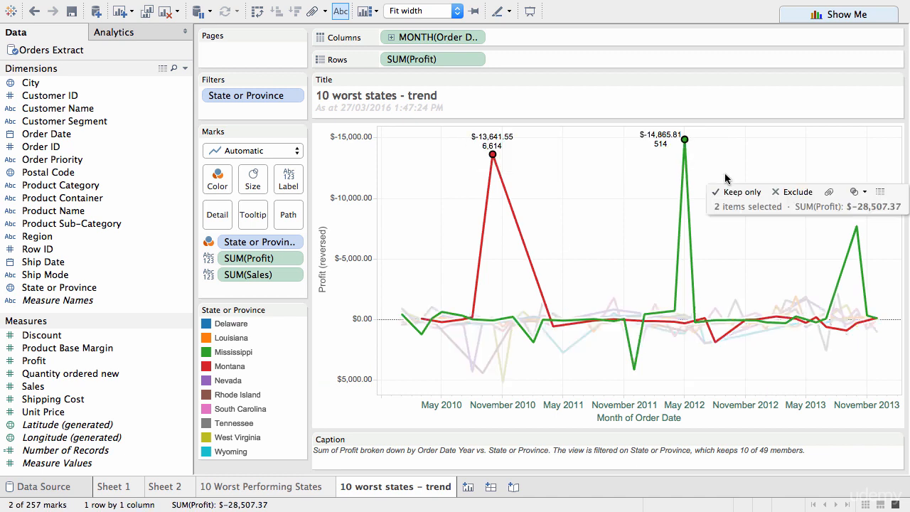
Step: Label all marks, allow labels to overlap other marks, and clear the selection in the chart
click(278, 184)
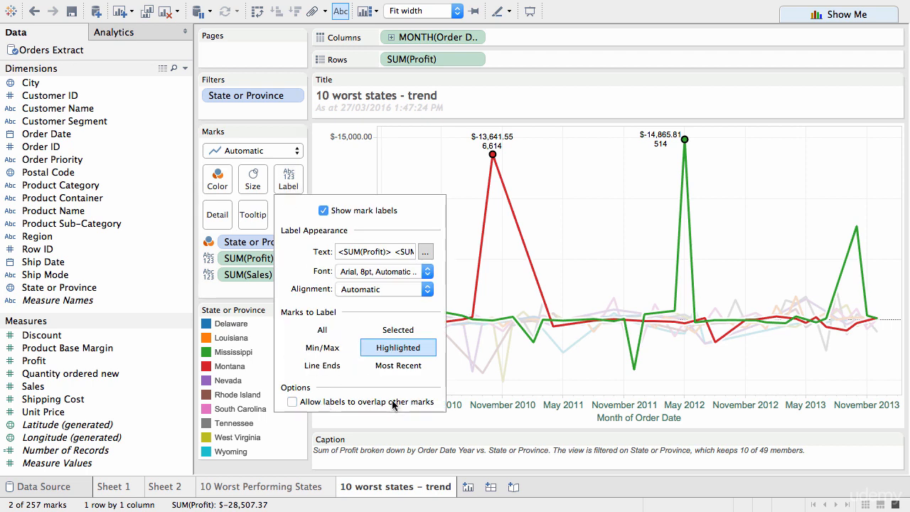
click(323, 329)
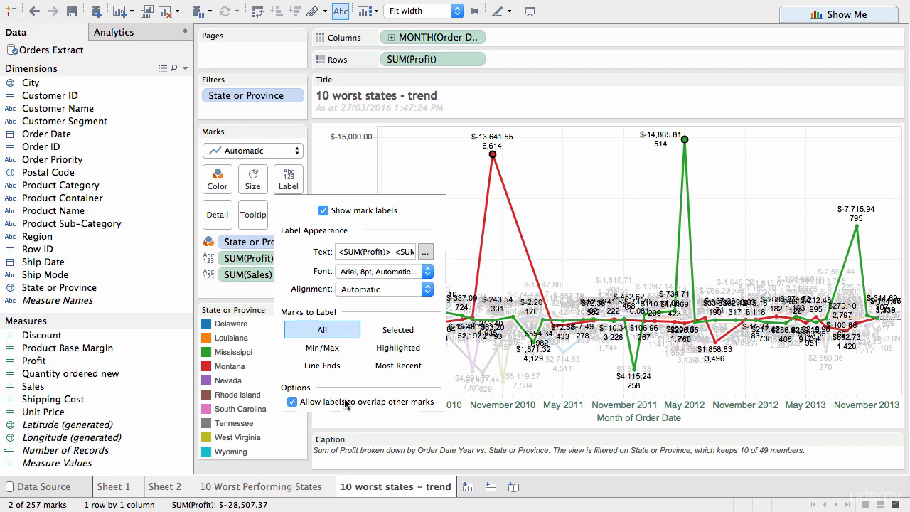
click(563, 245)
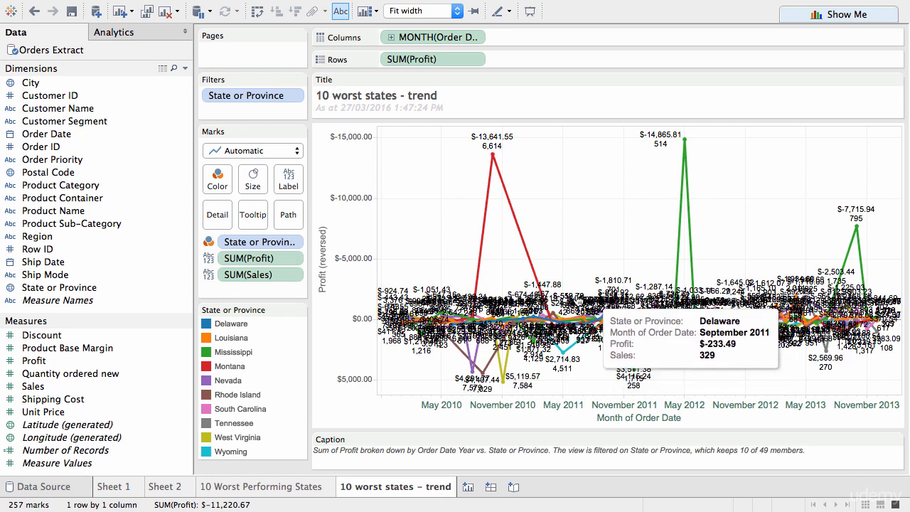
Step: Restrict the mark labels to Min/Max with the scope set to Line/Pie
click(287, 179)
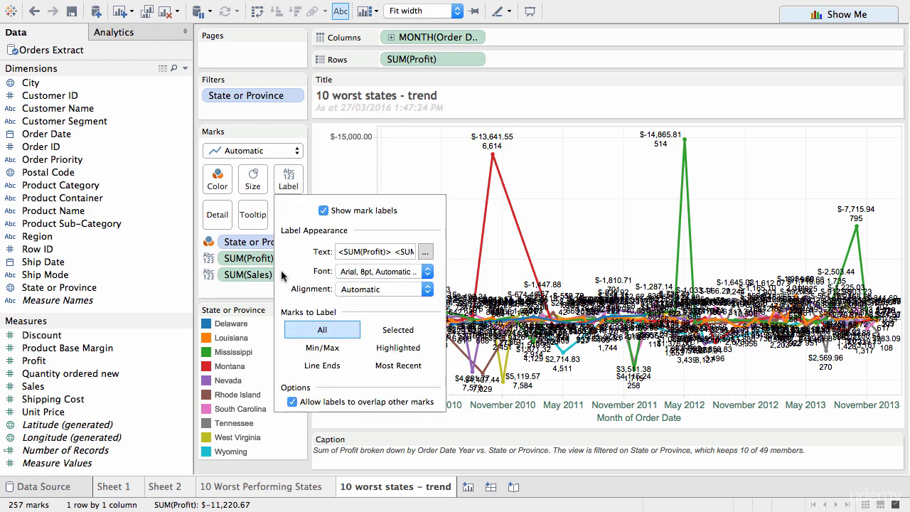
click(327, 349)
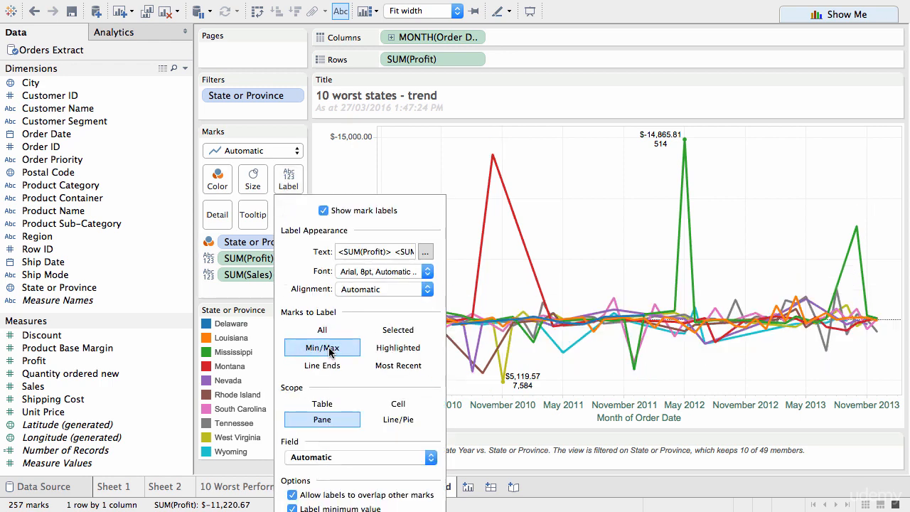
click(408, 419)
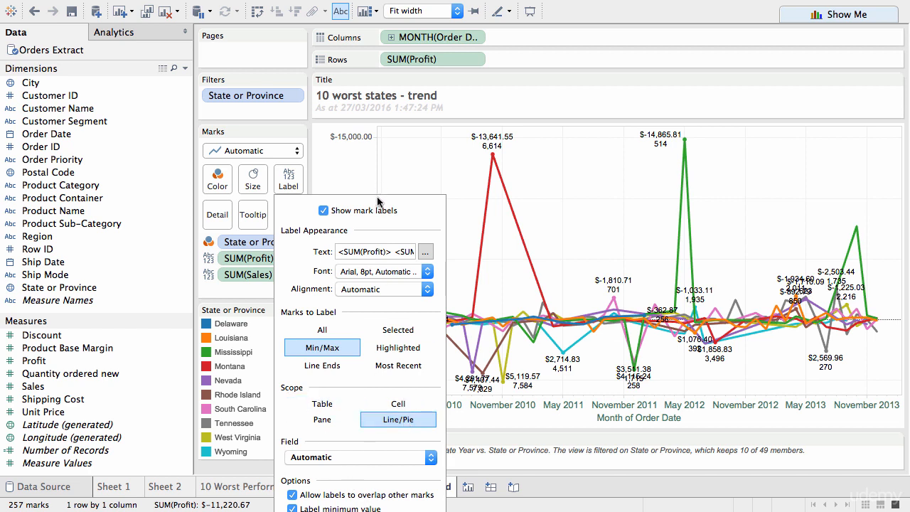
click(464, 213)
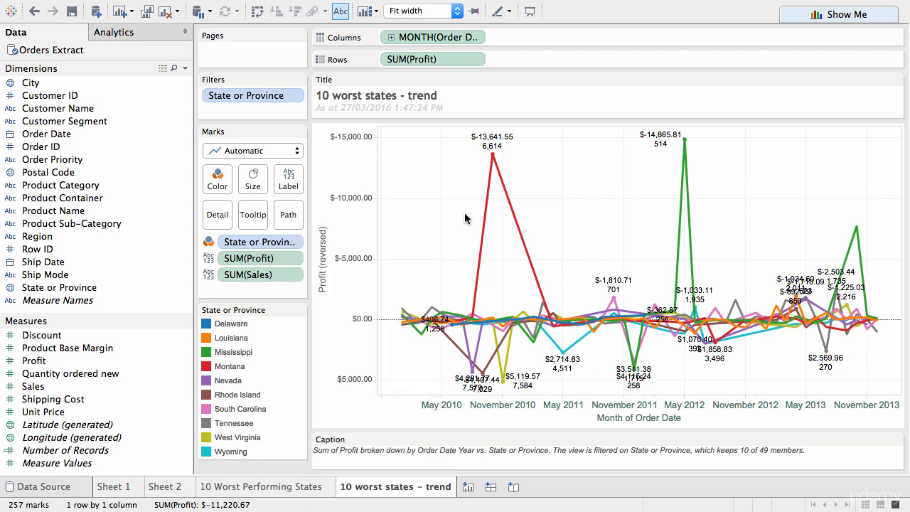
Step: Change the mark type to Circle, size the circles by Sales, and enlarge them overall
click(236, 152)
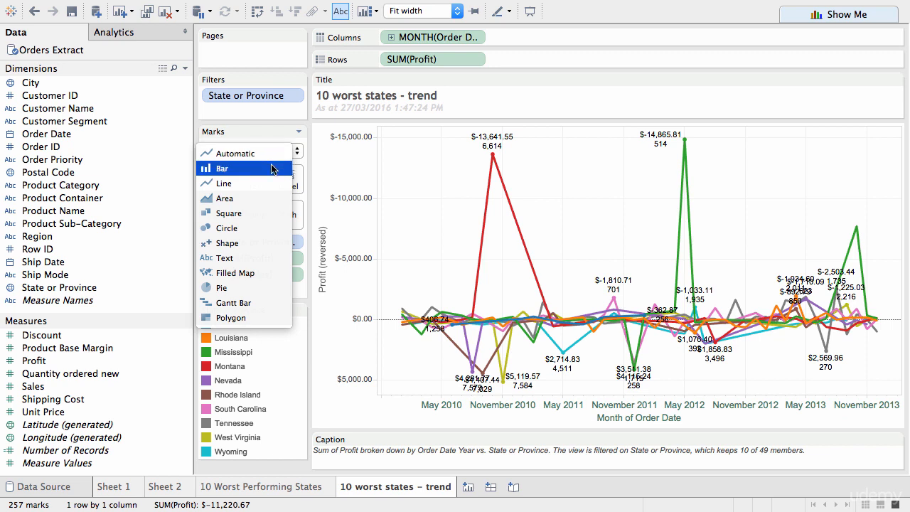
click(258, 229)
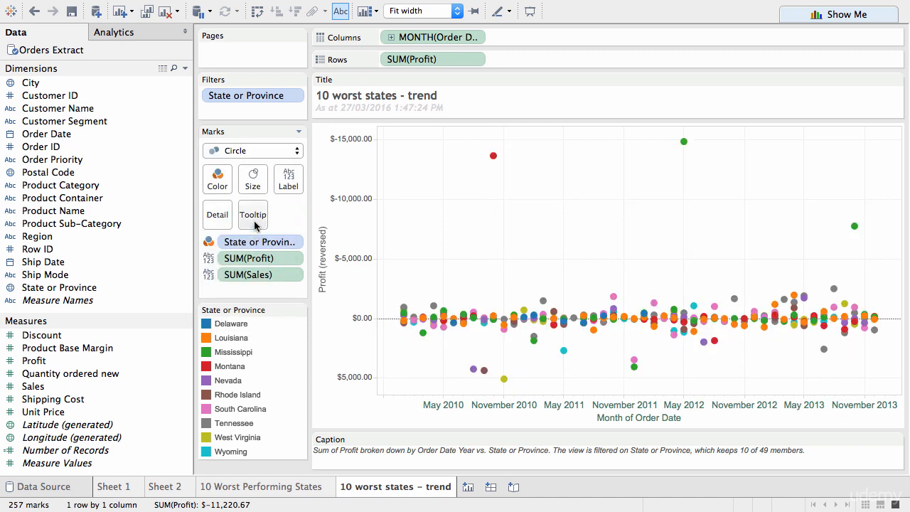
drag(136, 321, 137, 287)
drag(64, 355, 250, 186)
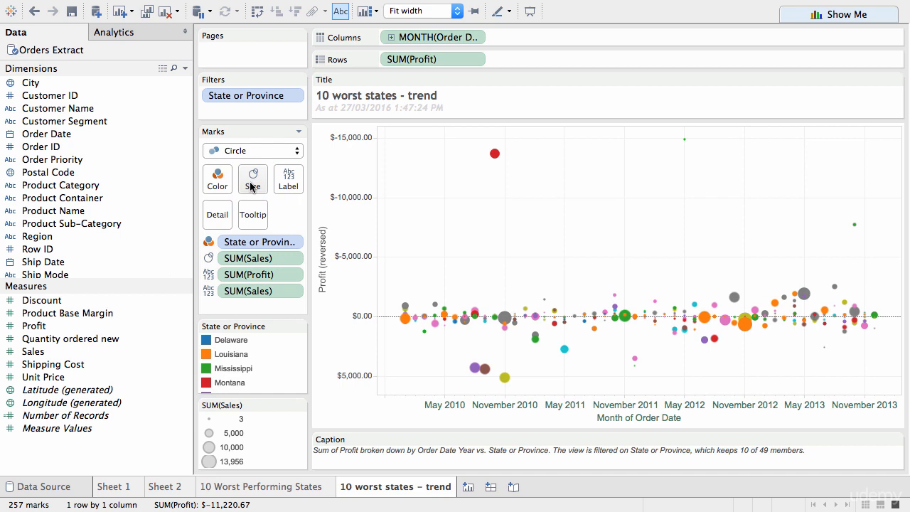
click(250, 186)
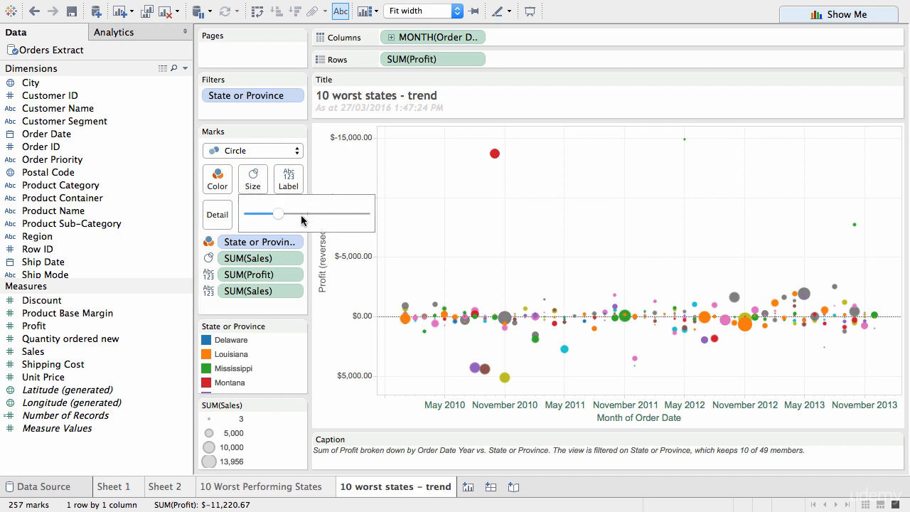
drag(307, 212, 308, 214)
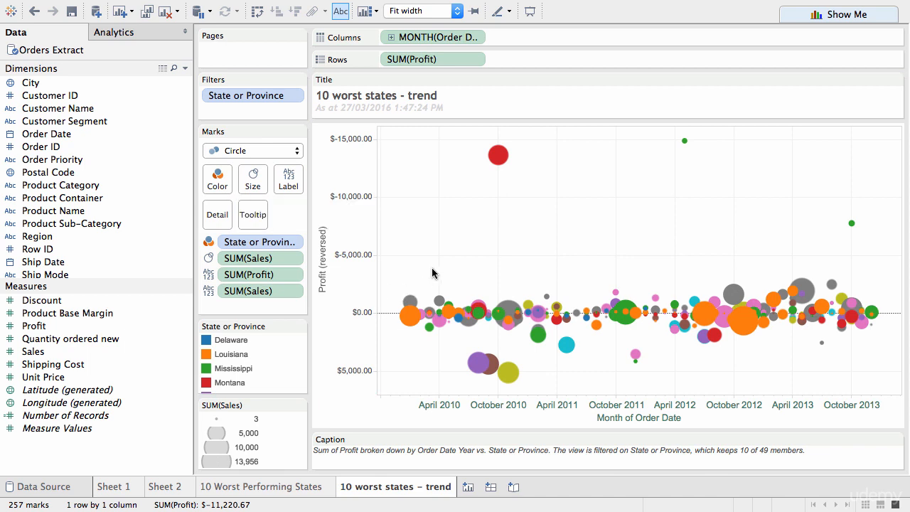
Step: Add Unit Price to the marks as detail and aggregate it as Average
mouse_move(502, 161)
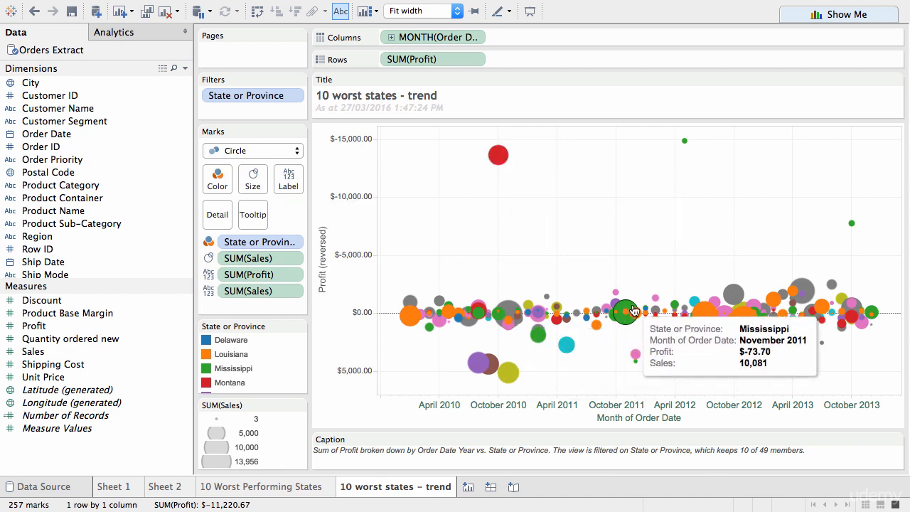
mouse_move(746, 332)
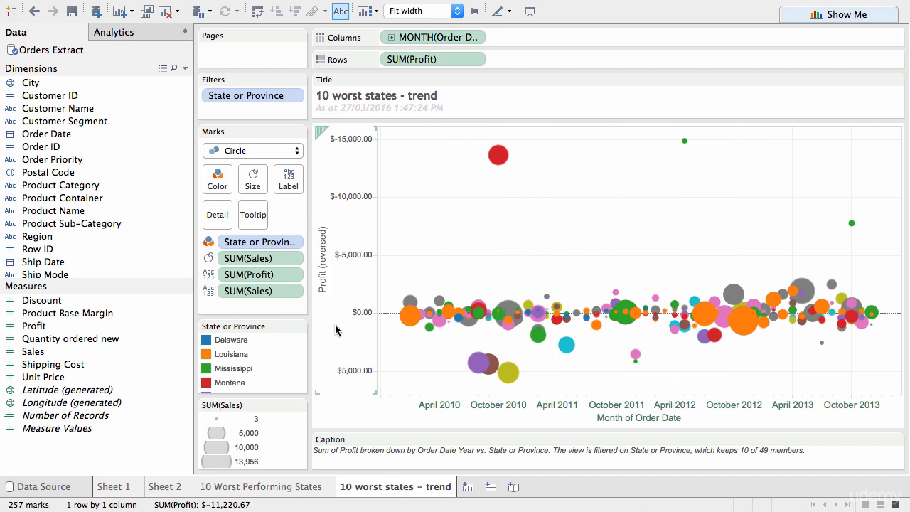
click(77, 376)
drag(77, 378, 218, 226)
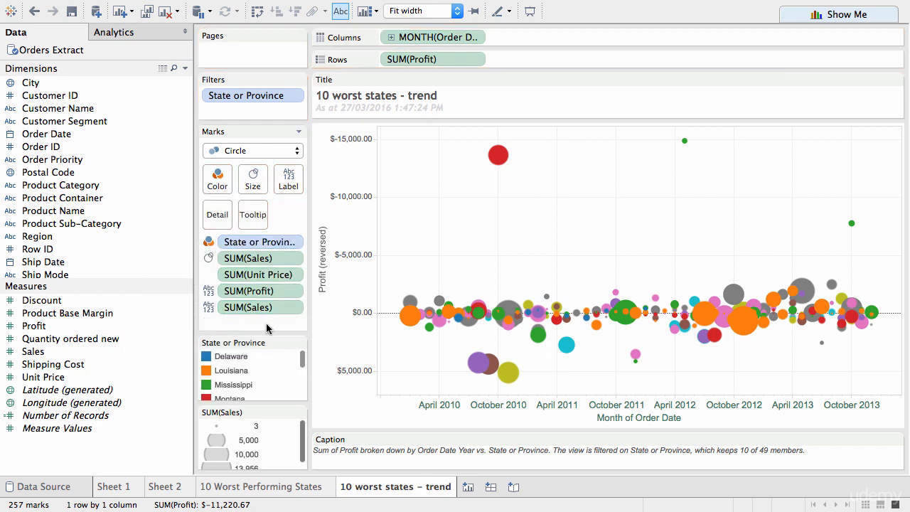
click(296, 277)
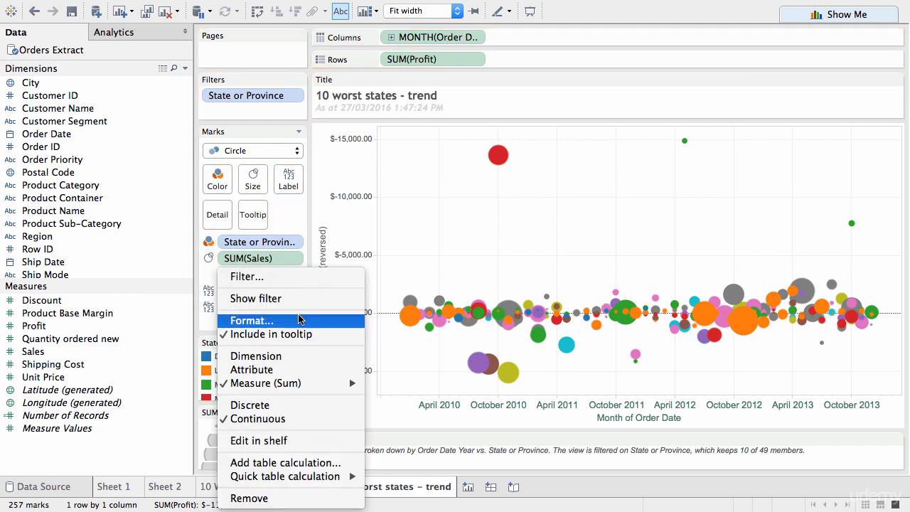
mouse_move(307, 384)
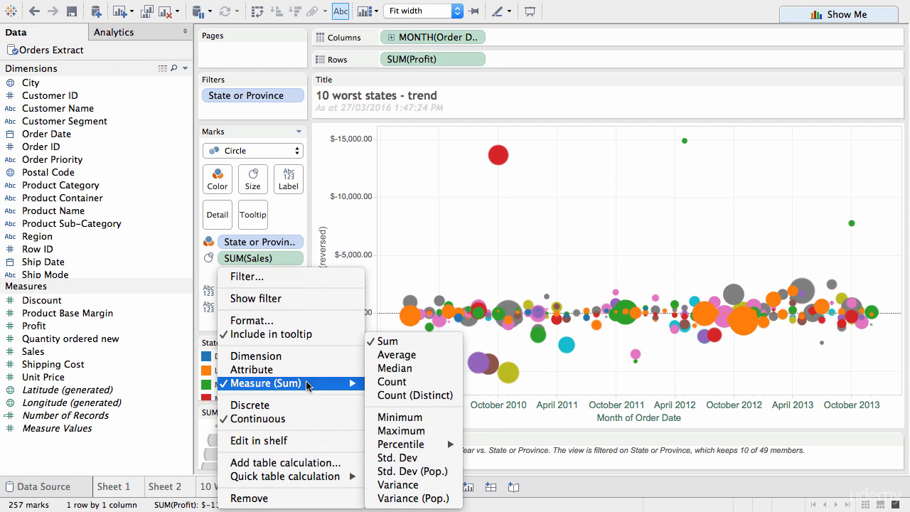
click(396, 354)
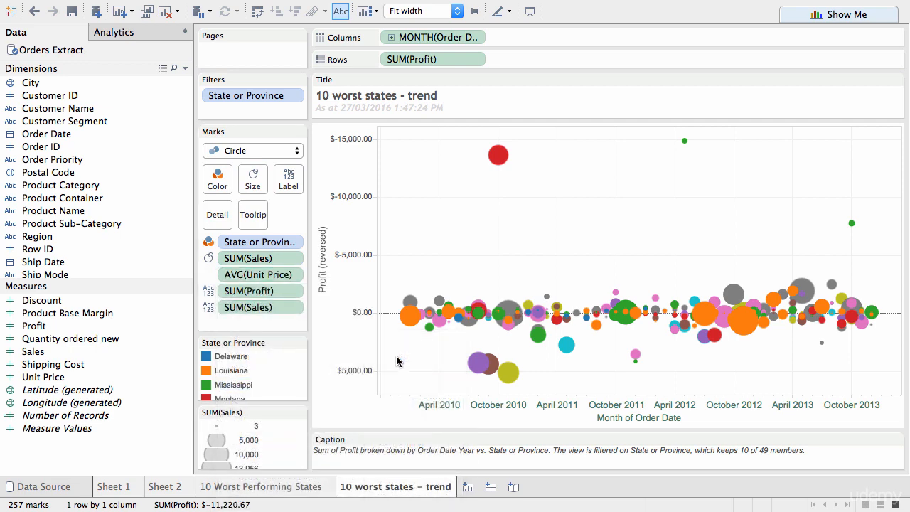
Step: View the summary data behind the Montana October 2010 circle and check its average unit price, profit and sales
click(499, 157)
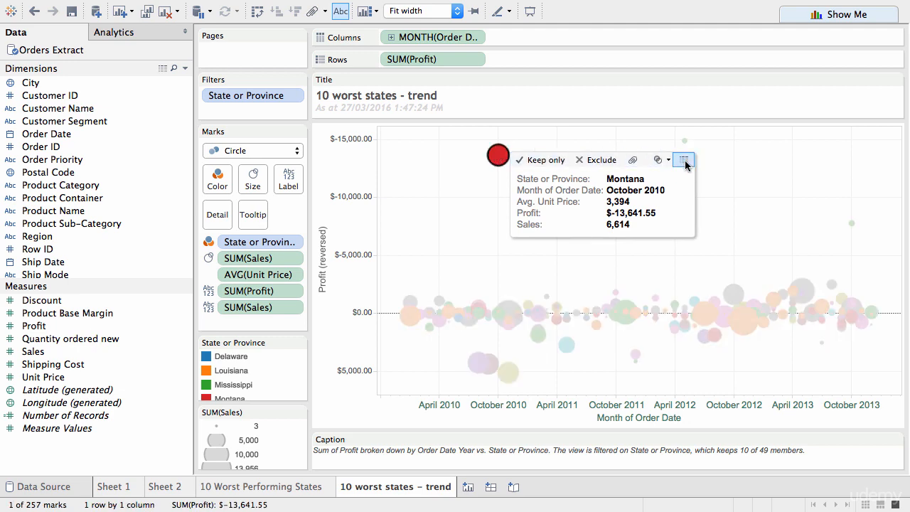
click(684, 160)
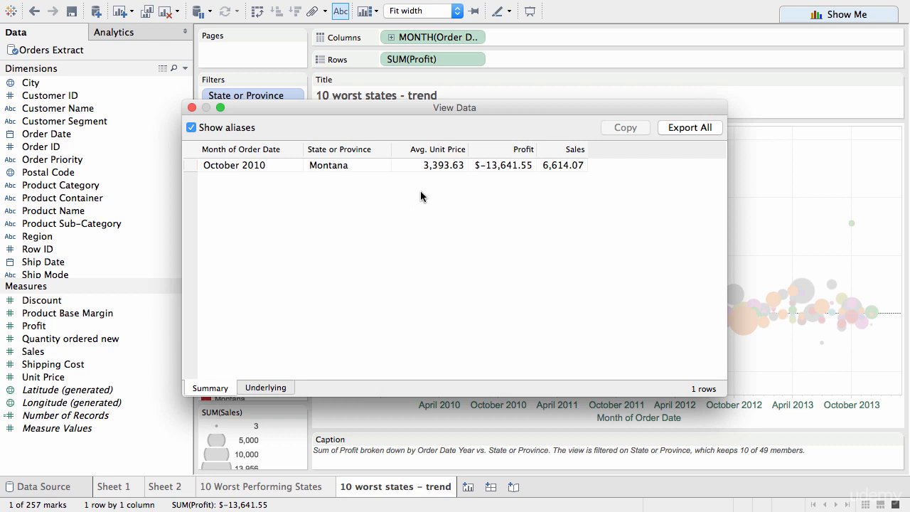
click(430, 166)
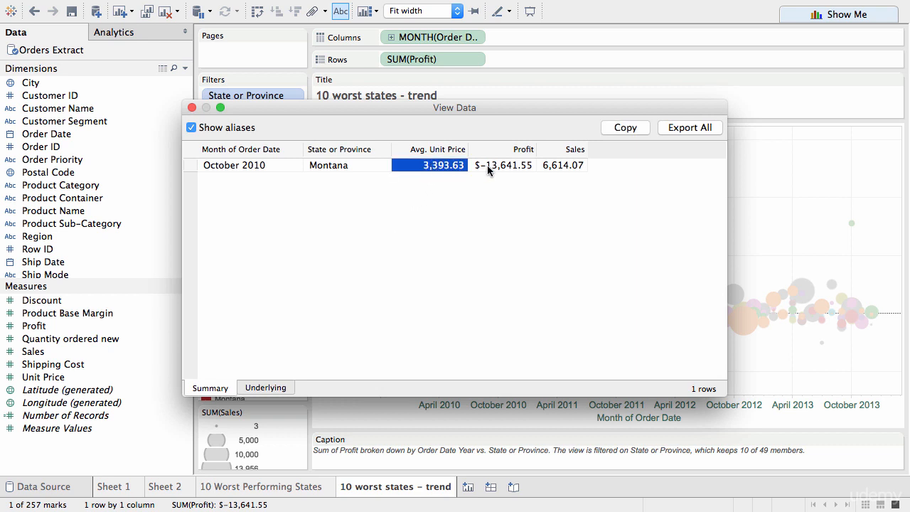
click(487, 165)
click(453, 167)
click(447, 151)
click(522, 168)
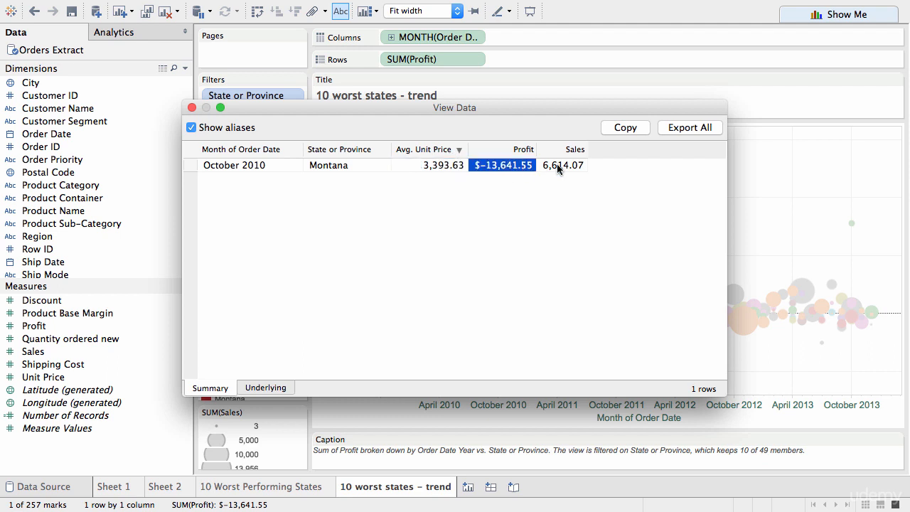
click(554, 168)
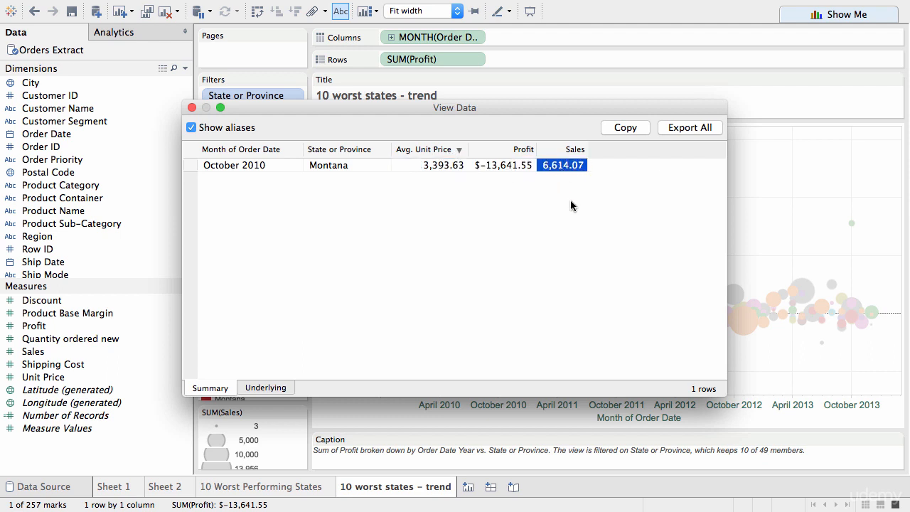
click(192, 108)
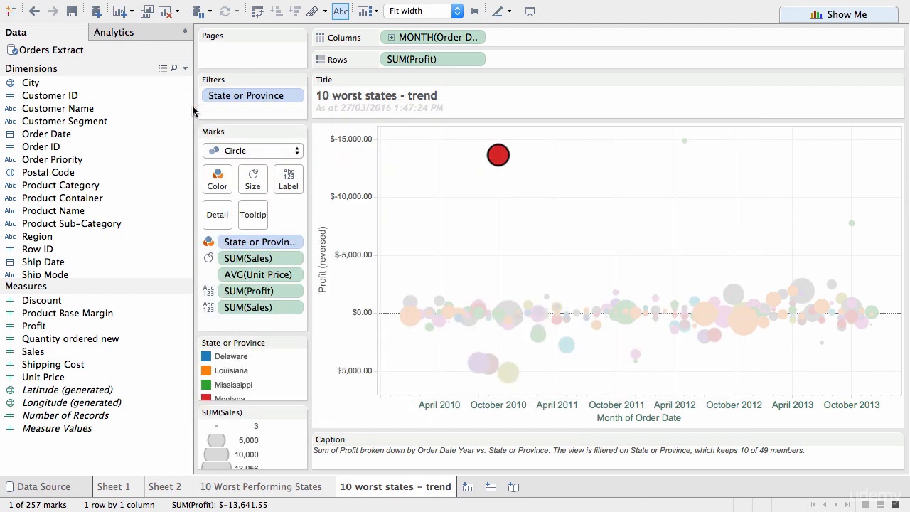
Step: Edit the marks' tooltip and delete its Avg. Unit Price line
click(254, 214)
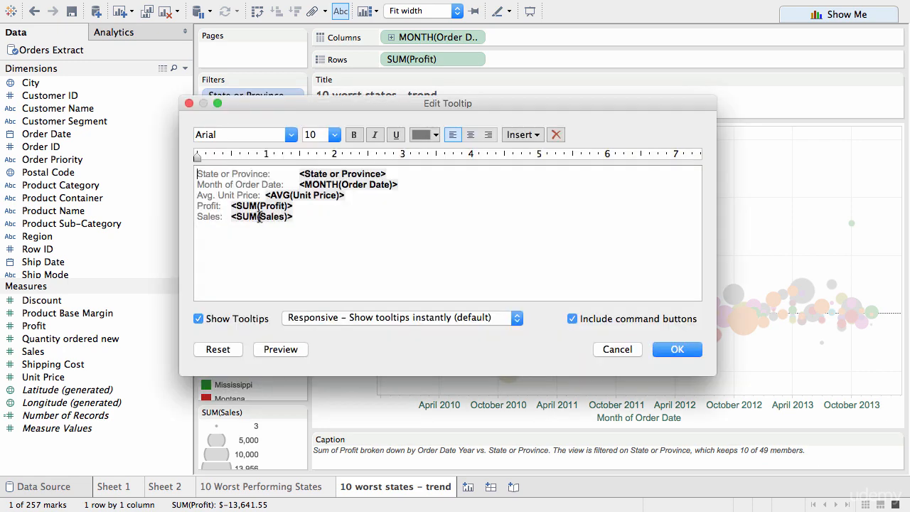
drag(327, 223, 183, 165)
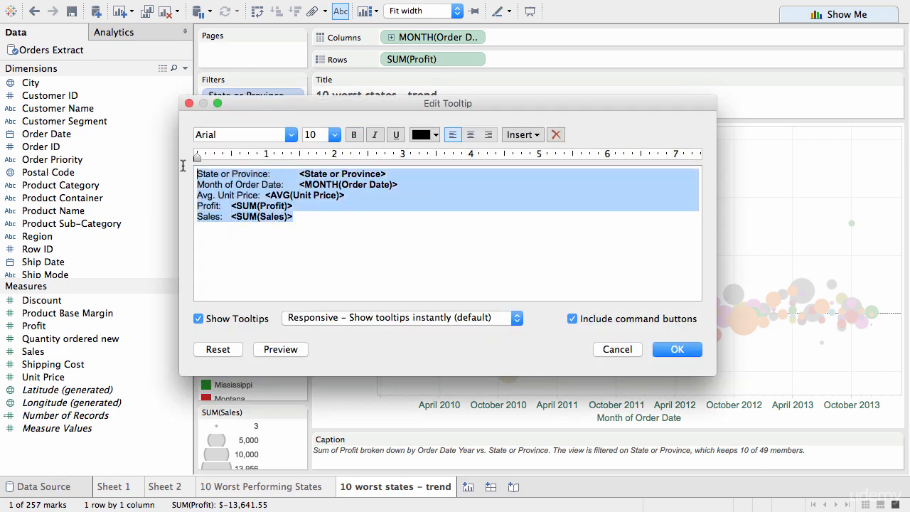
click(334, 226)
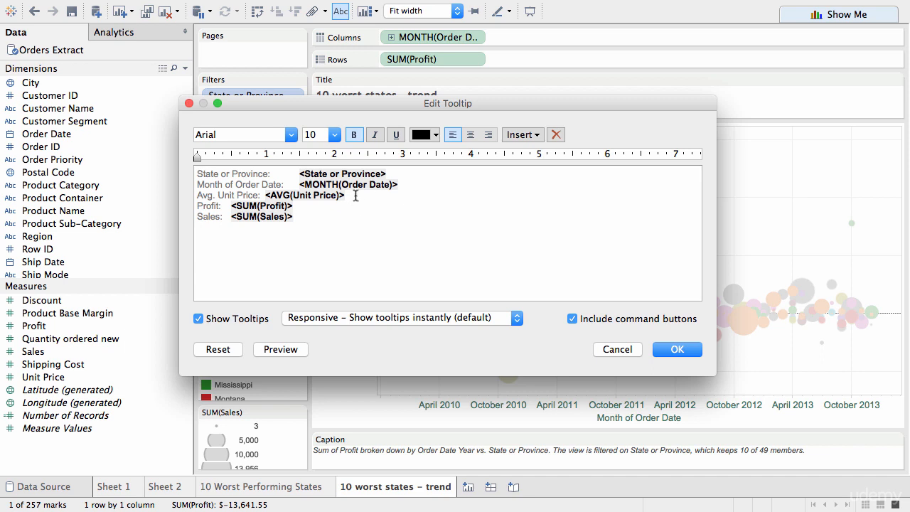
double_click(373, 184)
drag(353, 195, 179, 196)
key(BackSpace)
key(BackSpace)
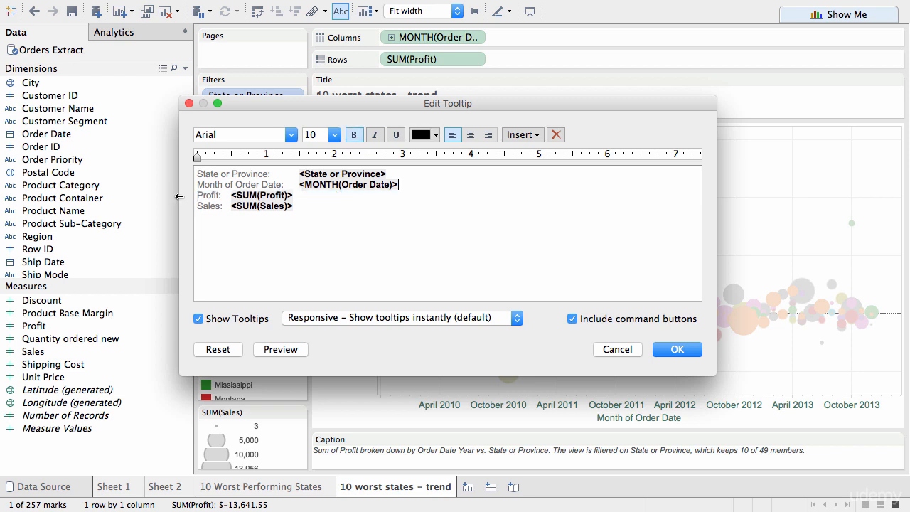
Step: Format the tooltip's Profit and Sales lines in size 12 italic and apply the tooltip changes
drag(337, 213, 180, 197)
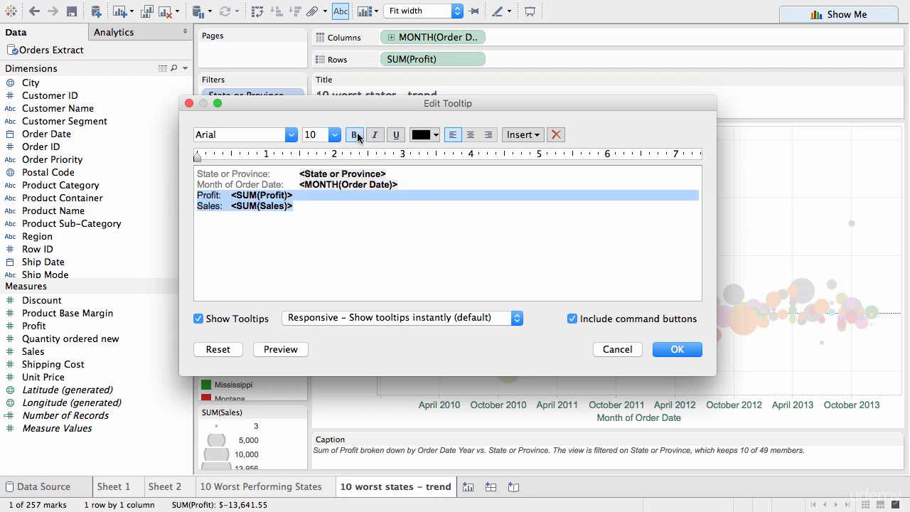
click(334, 134)
click(326, 197)
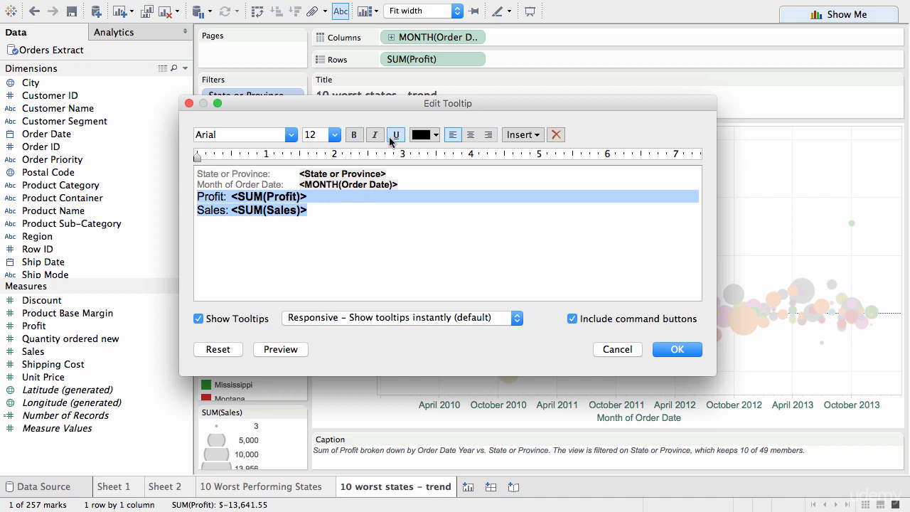
click(375, 134)
click(675, 349)
mouse_move(493, 154)
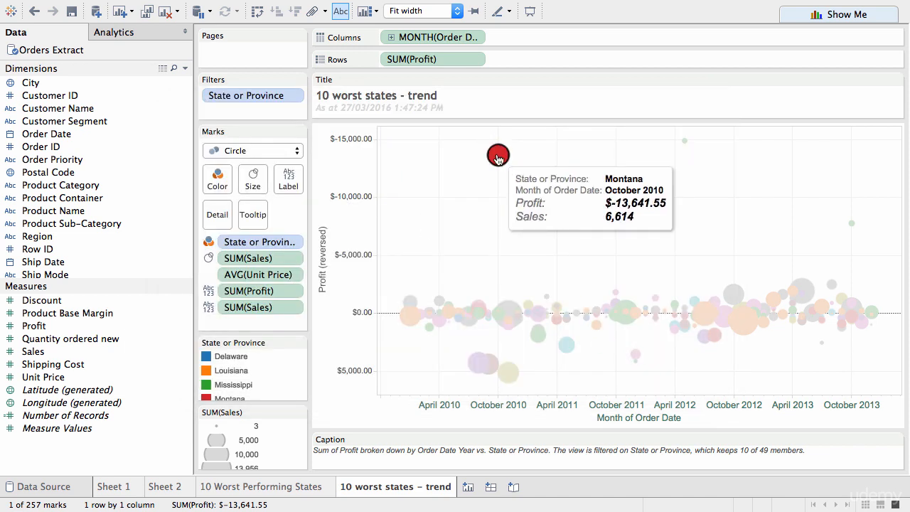